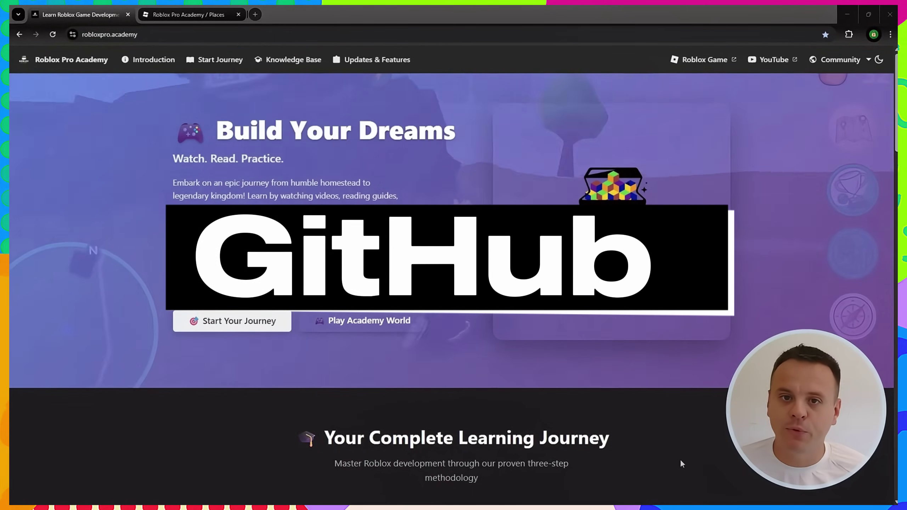
scroll(680, 459, down, 4)
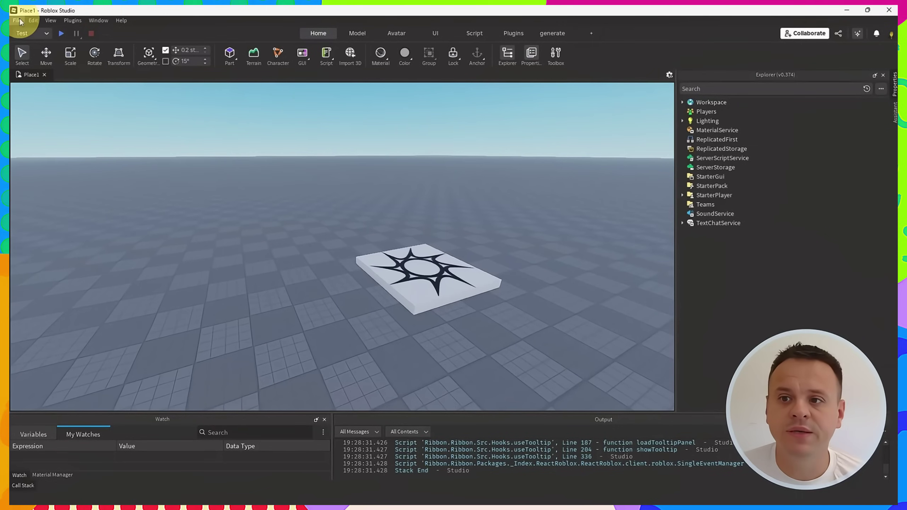
- Check that the Assistant Mesh Generation and Texture Generator beta features are enabled, and save the beta feature settings
click(17, 21)
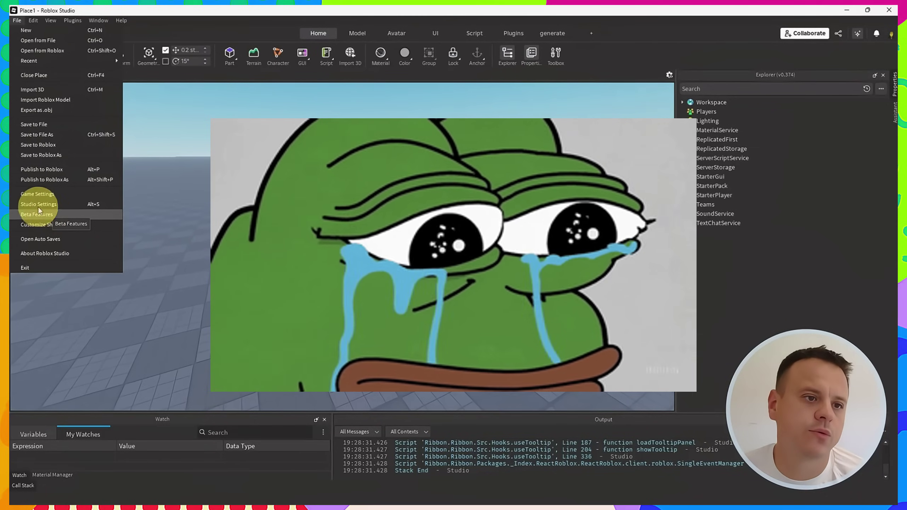
click(38, 213)
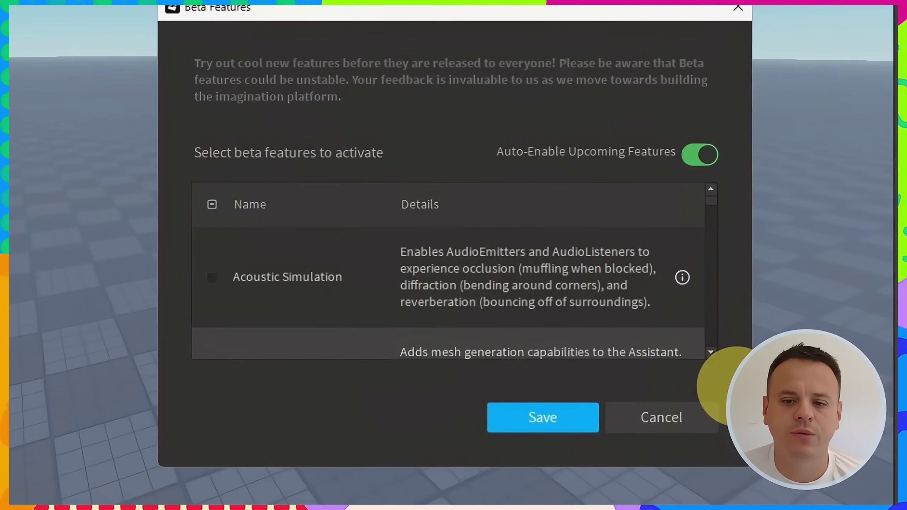
scroll(547, 320, down, 2)
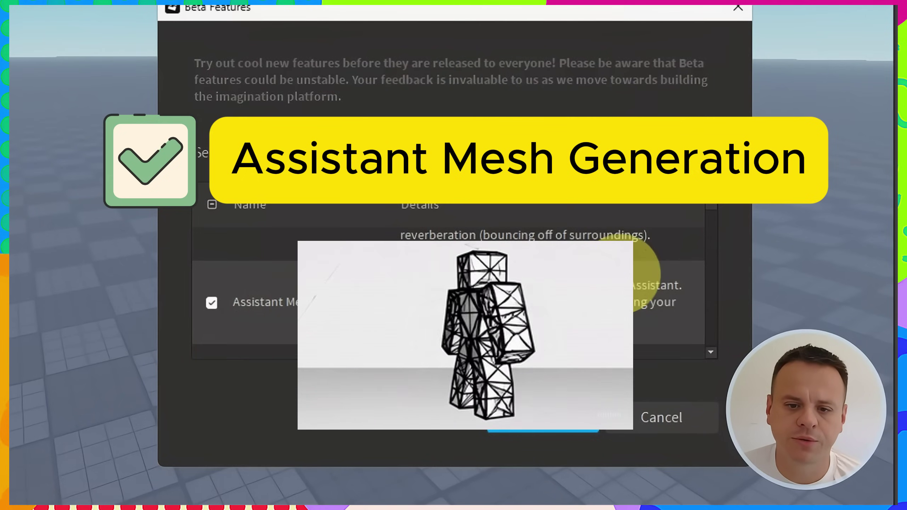
scroll(323, 309, down, 10)
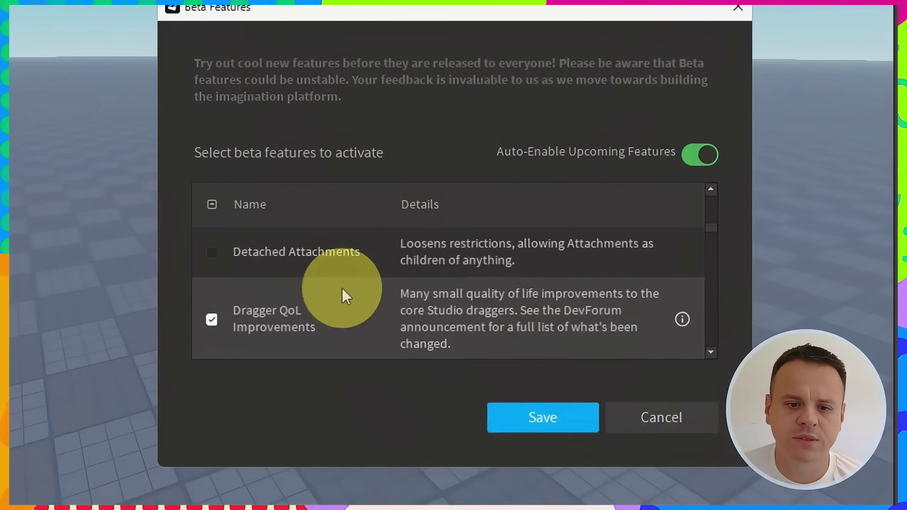
scroll(357, 282, down, 8)
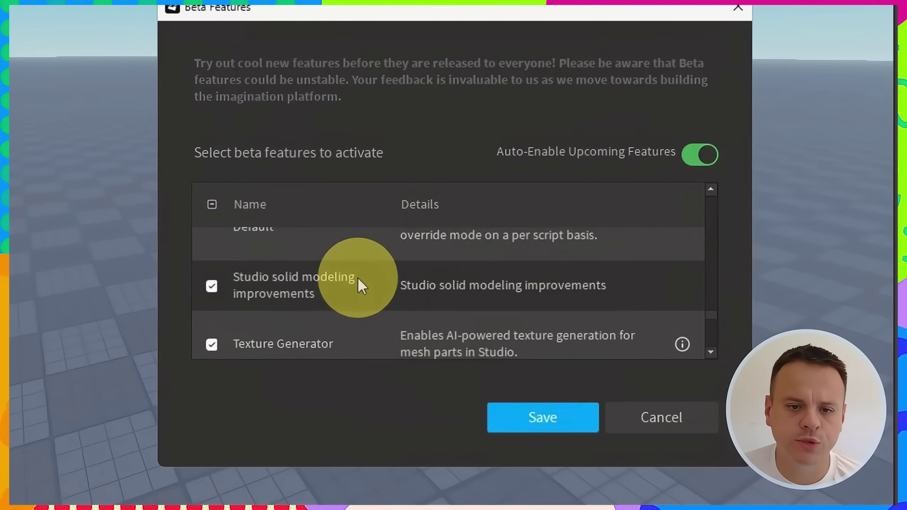
scroll(244, 272, up, 1)
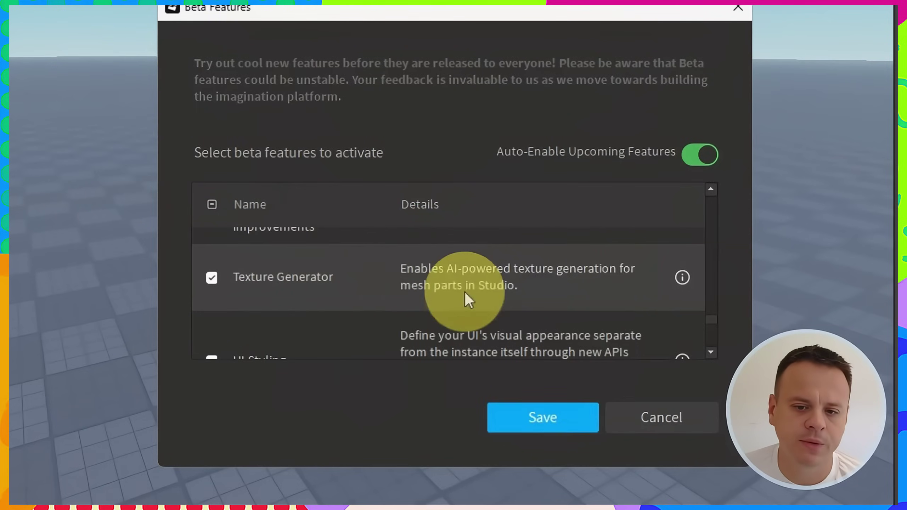
scroll(320, 274, up, 8)
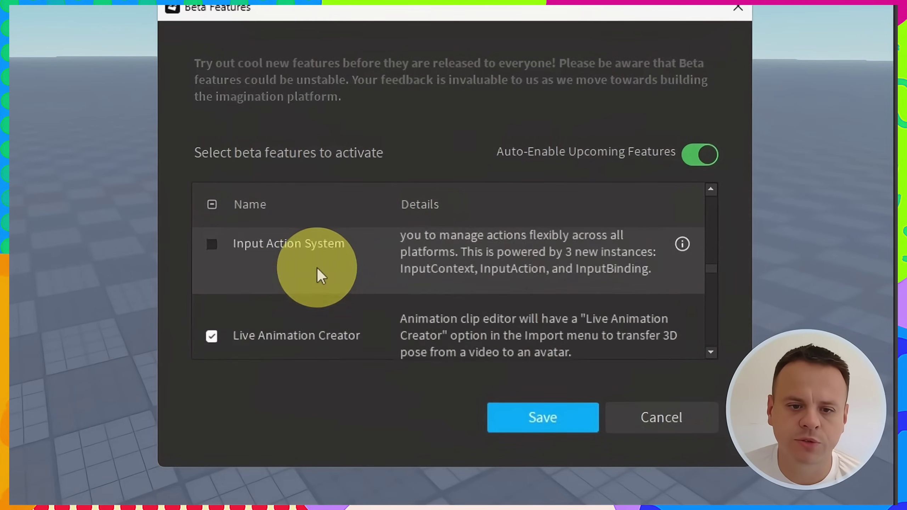
scroll(316, 271, up, 3)
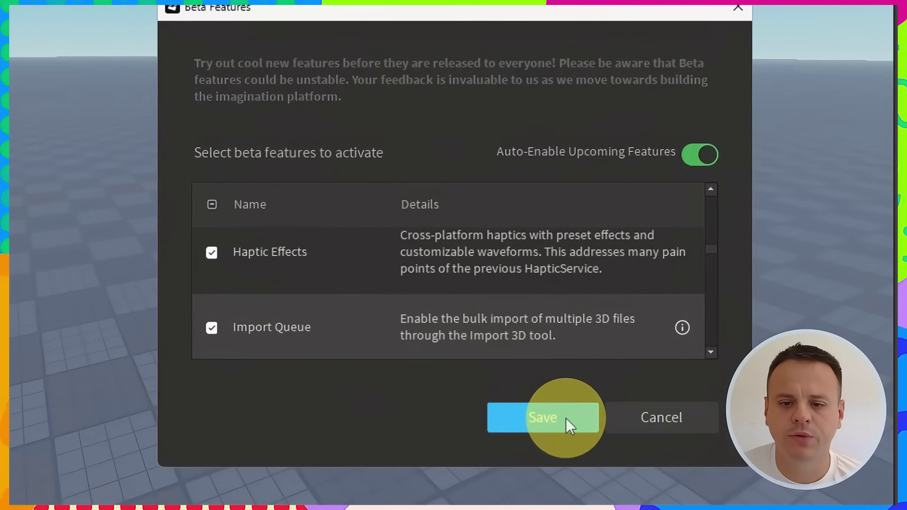
click(566, 418)
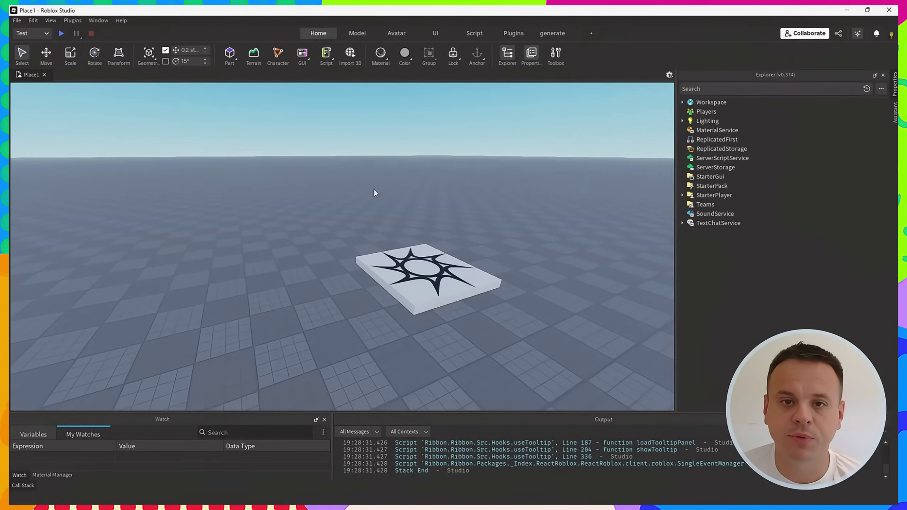
right_drag(373, 188, 418, 220)
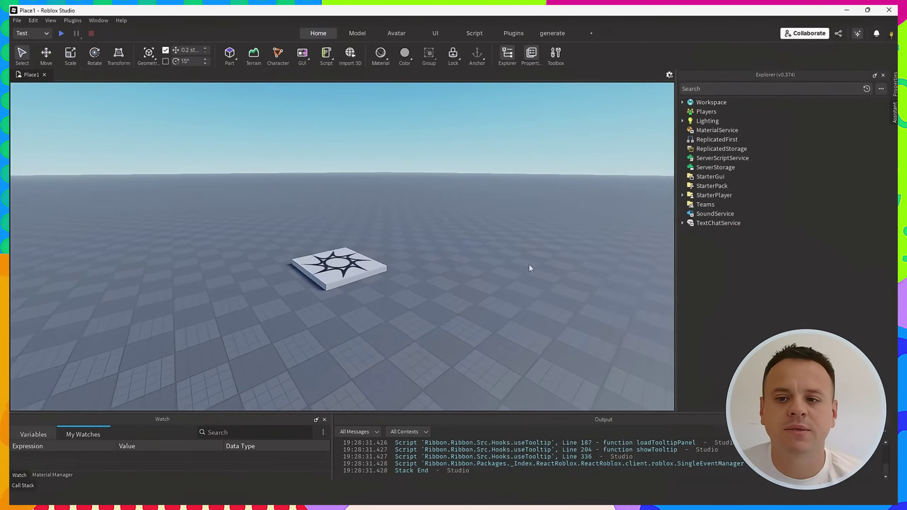
scroll(524, 239, up, 5)
scroll(524, 239, down, 3)
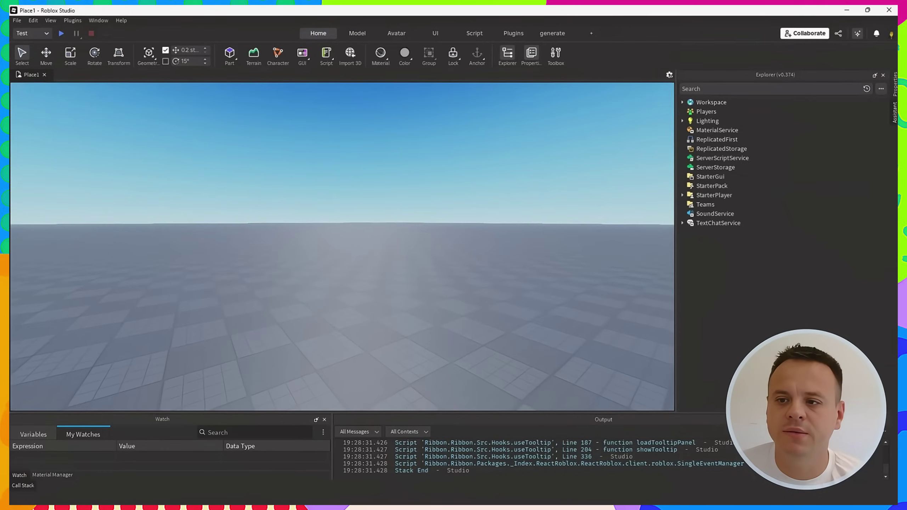
- Open the Assistant and submit the request "/generate medieval wooden table"
click(895, 118)
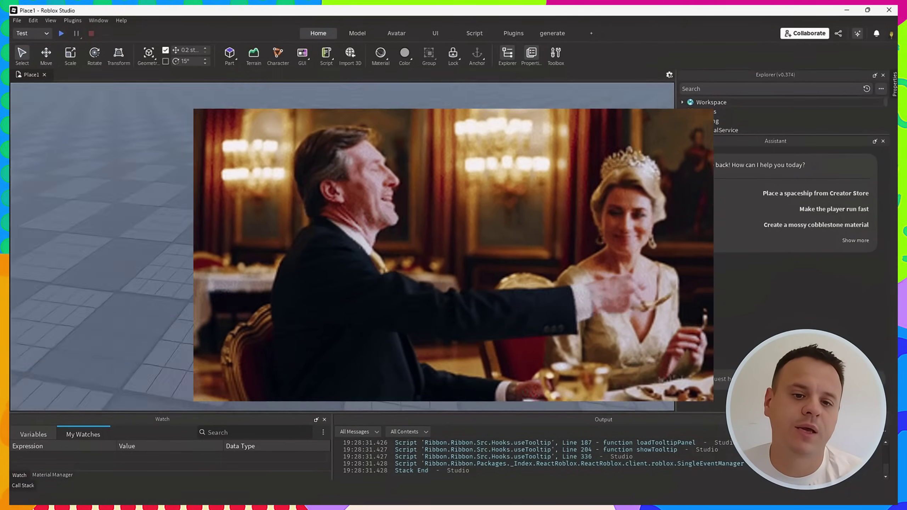
right_drag(454, 264, 461, 229)
scroll(428, 250, down, 3)
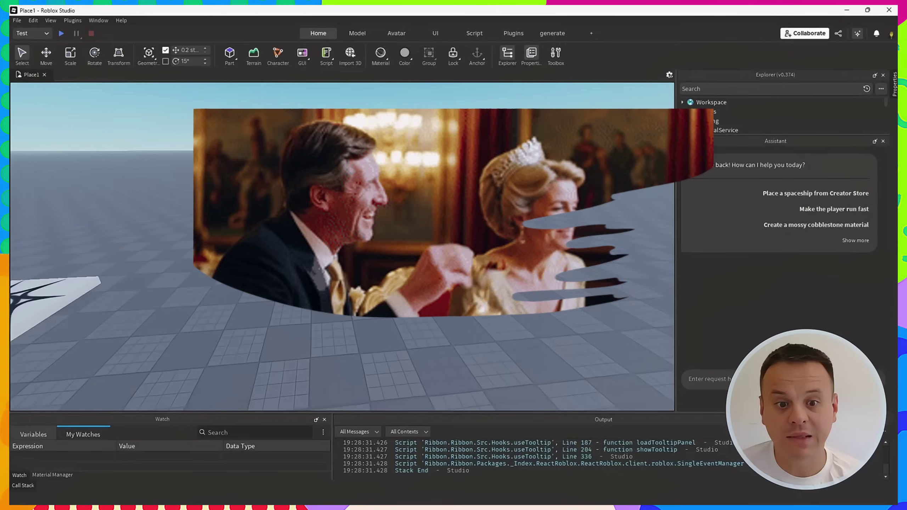
right_drag(507, 247, 490, 247)
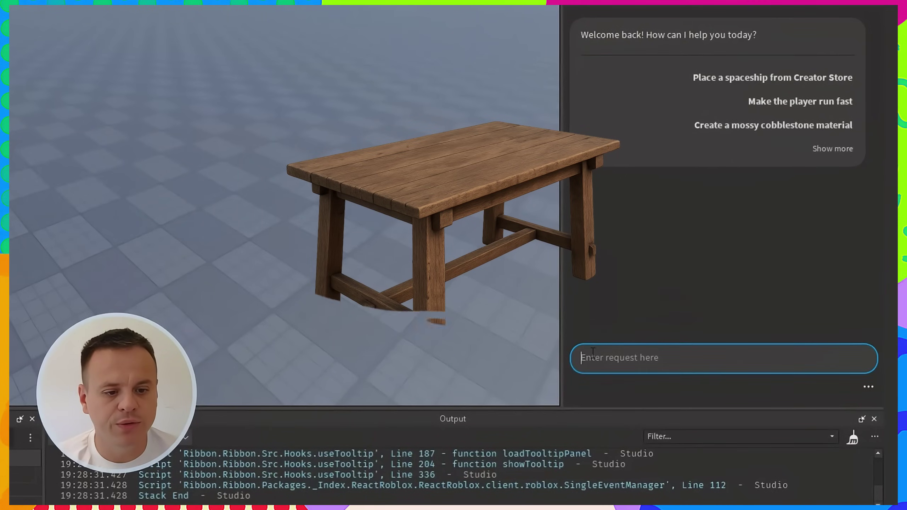
text(/)
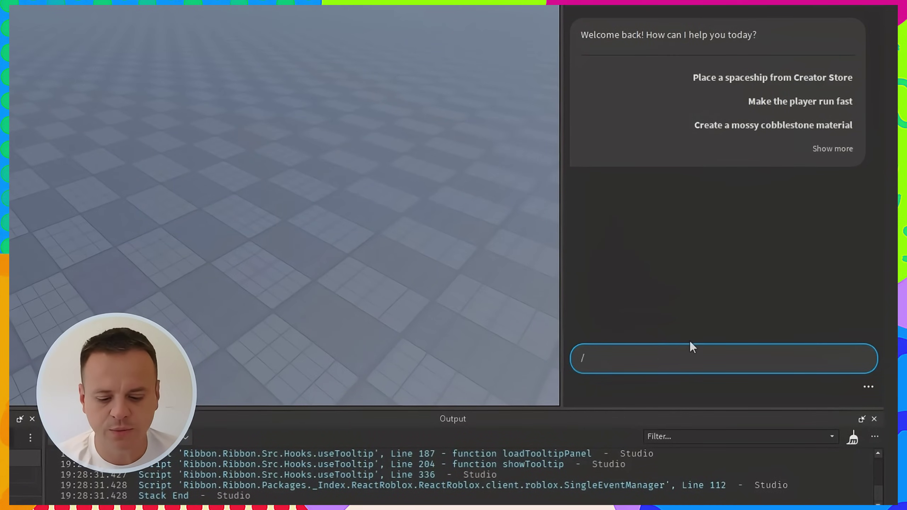
text(generate)
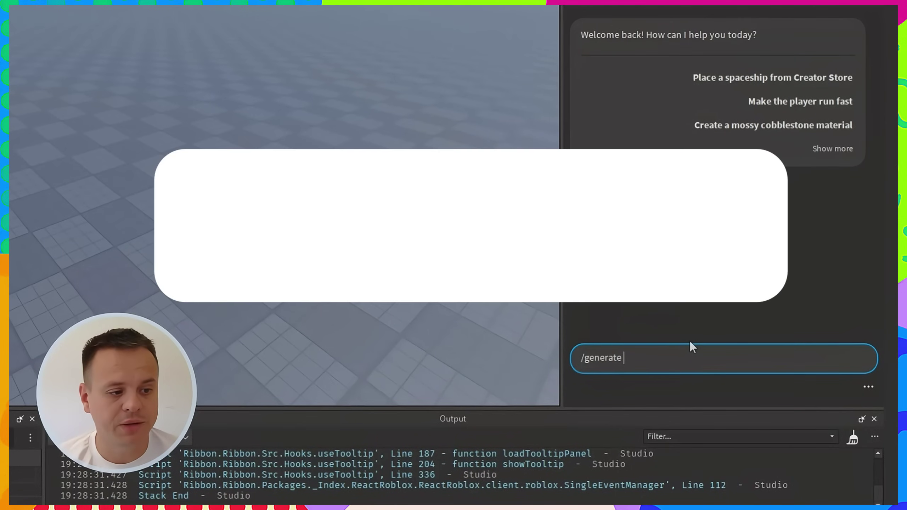
text( medieval )
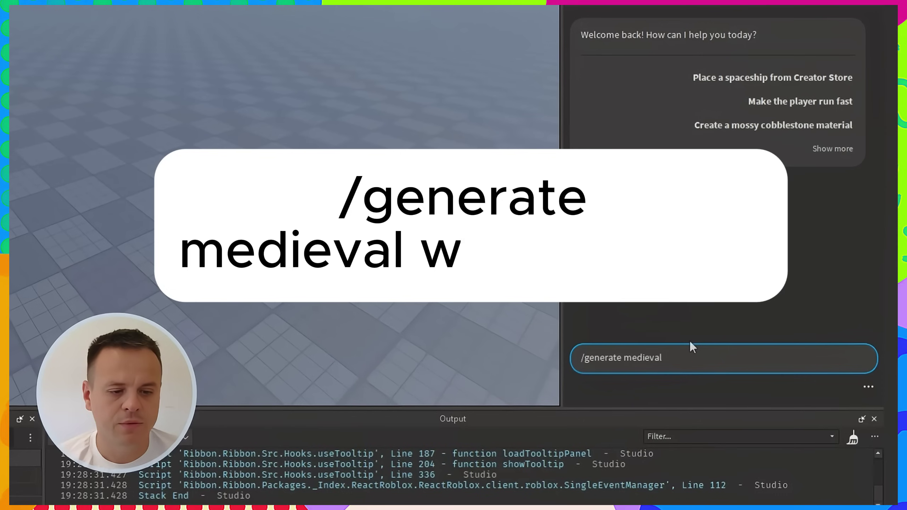
text(wooden table)
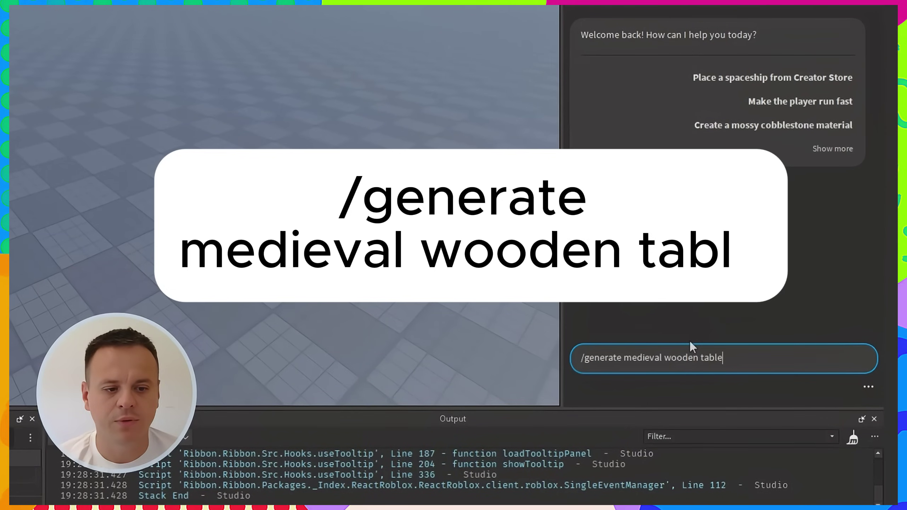
key(Return)
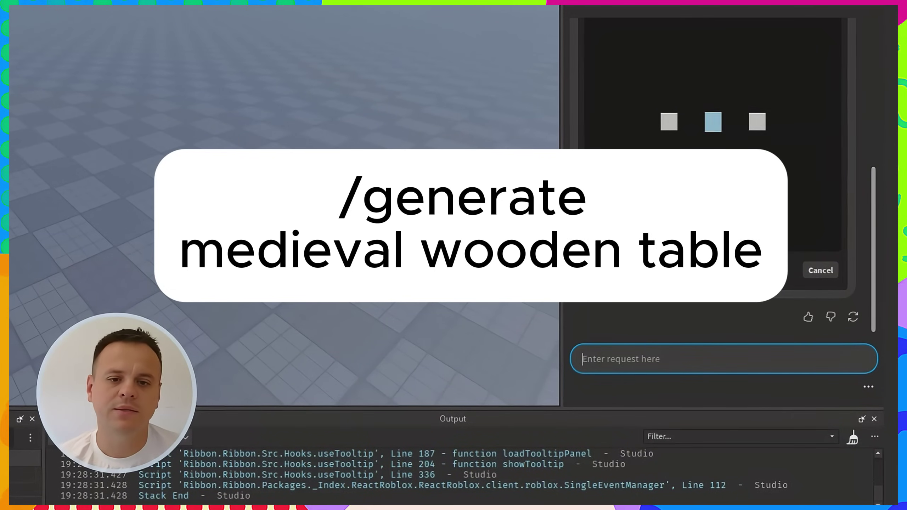
- Browse the generated variants of the medieval wooden table and insert the chosen one into the place
right_drag(334, 176, 377, 156)
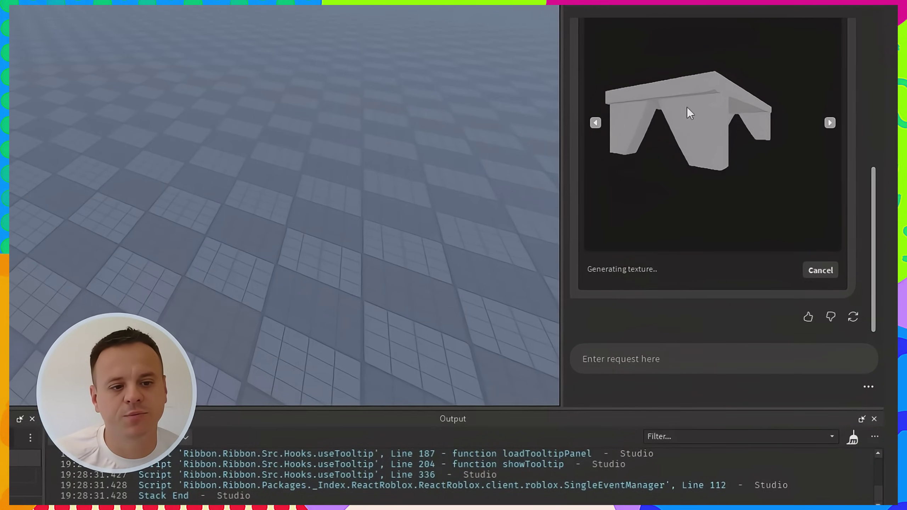
click(830, 122)
click(830, 123)
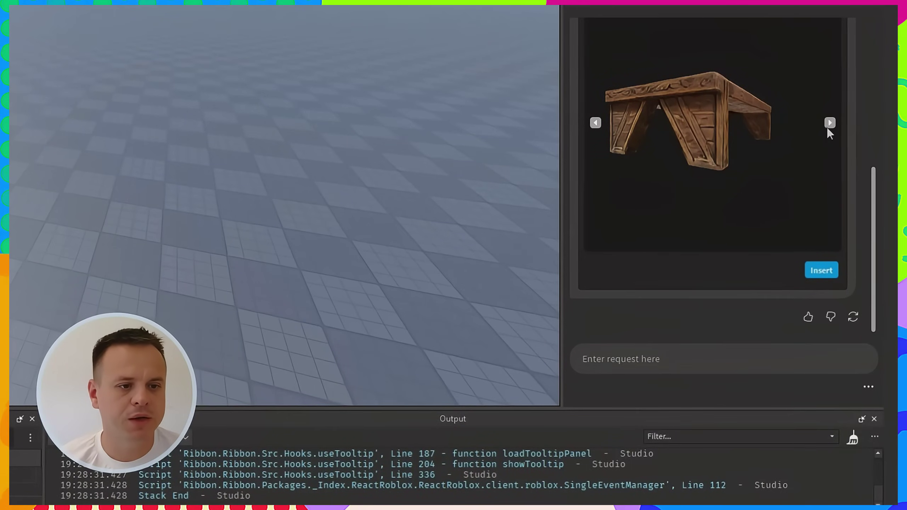
click(828, 127)
click(827, 127)
click(827, 127)
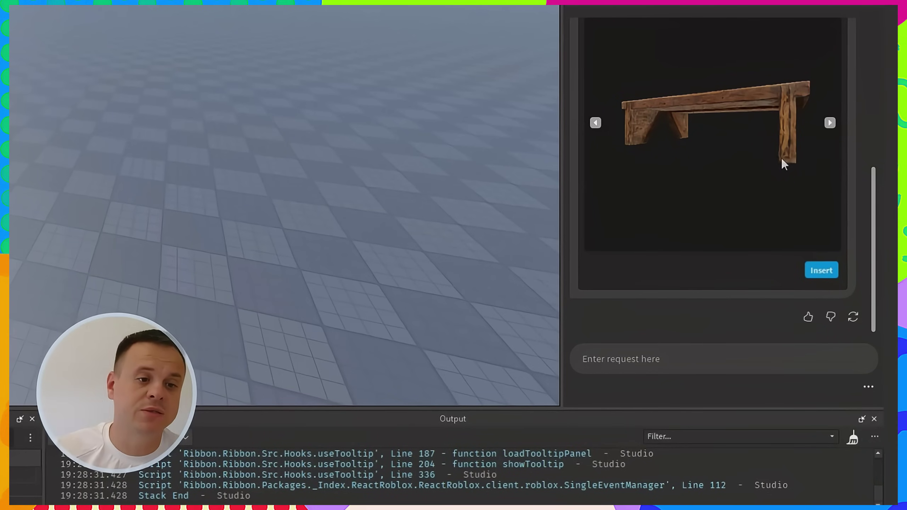
click(822, 273)
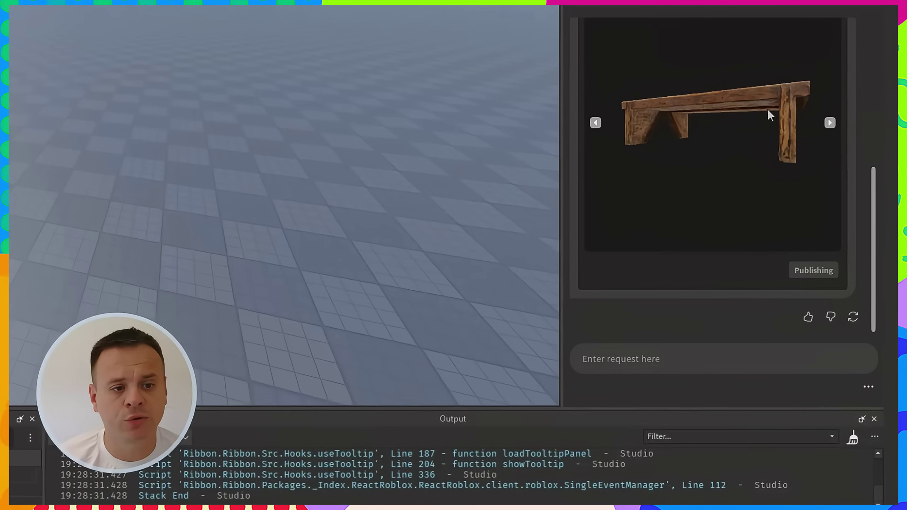
- Move the inserted wooden table away from the spawn location to an open area of the baseplate
right_drag(444, 103, 458, 132)
key(s)
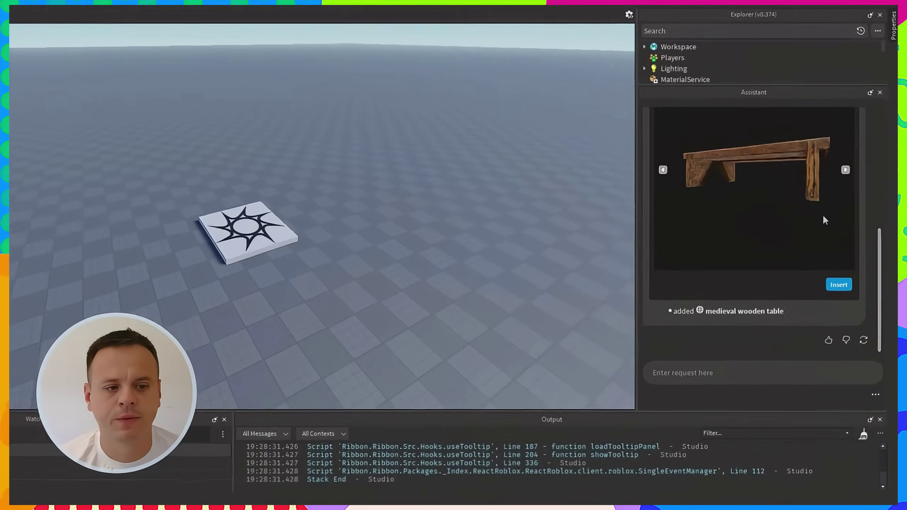
mouse_move(514, 279)
right_down()
mouse_move(479, 278)
mouse_move(510, 280)
mouse_move(500, 278)
right_up()
key(s)
key(a)
key(w)
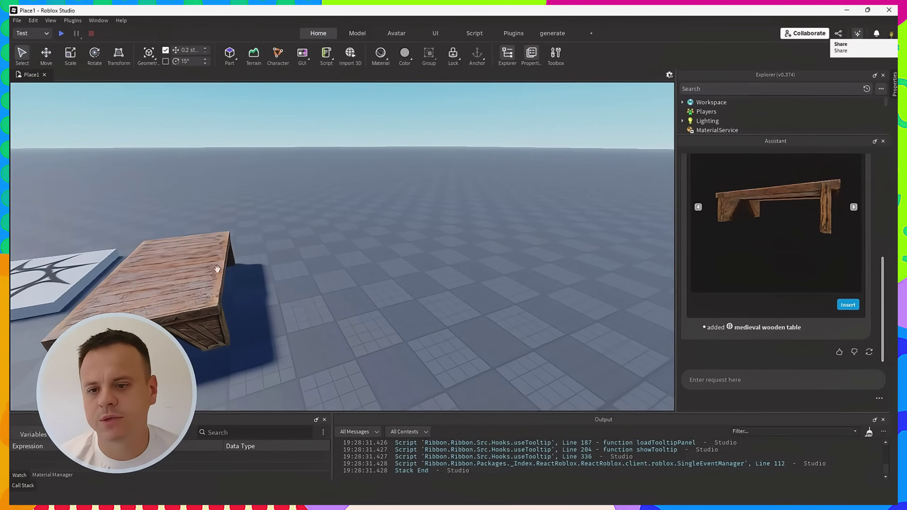
click(200, 273)
drag(198, 272, 478, 286)
key(a)
right_drag(471, 286, 442, 286)
scroll(441, 281, down, 5)
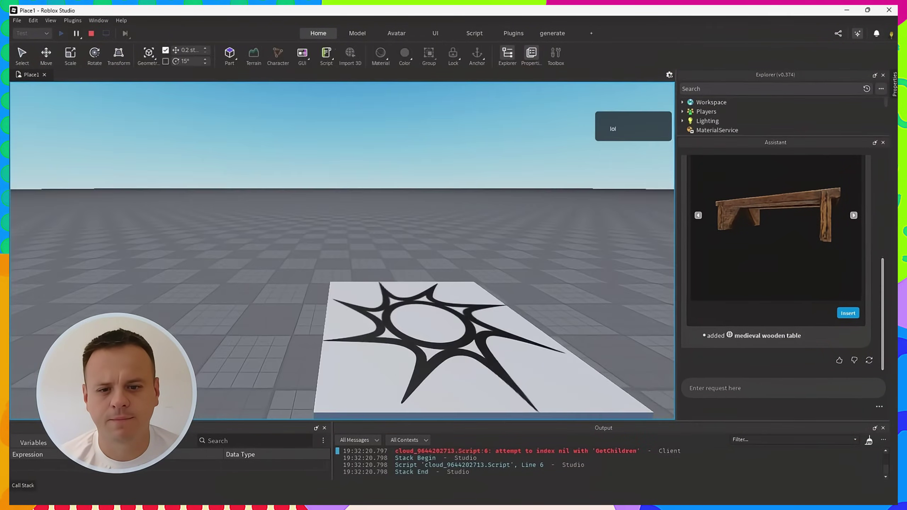
- Playtest the place by walking the character up to and around the wooden table, and stop the test
key(w)
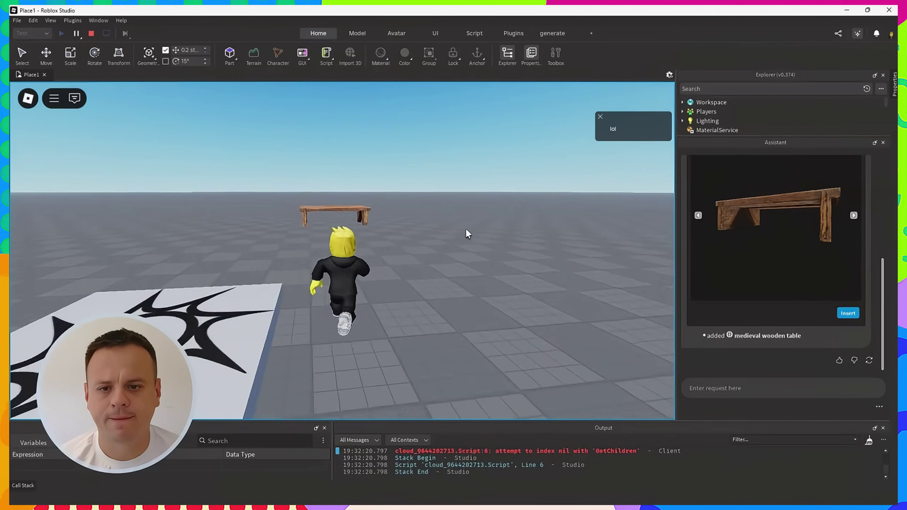
key(d)
right_drag(466, 229, 466, 229)
key(a)
key(w)
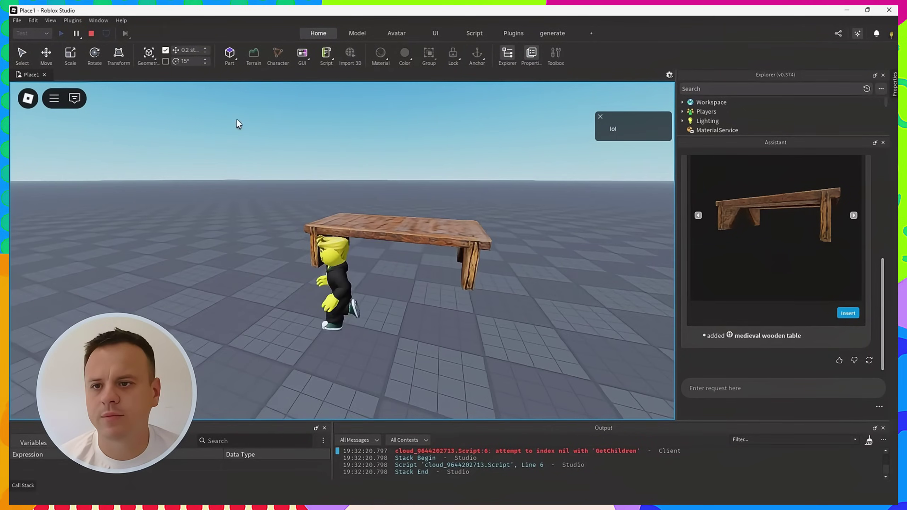
click(91, 34)
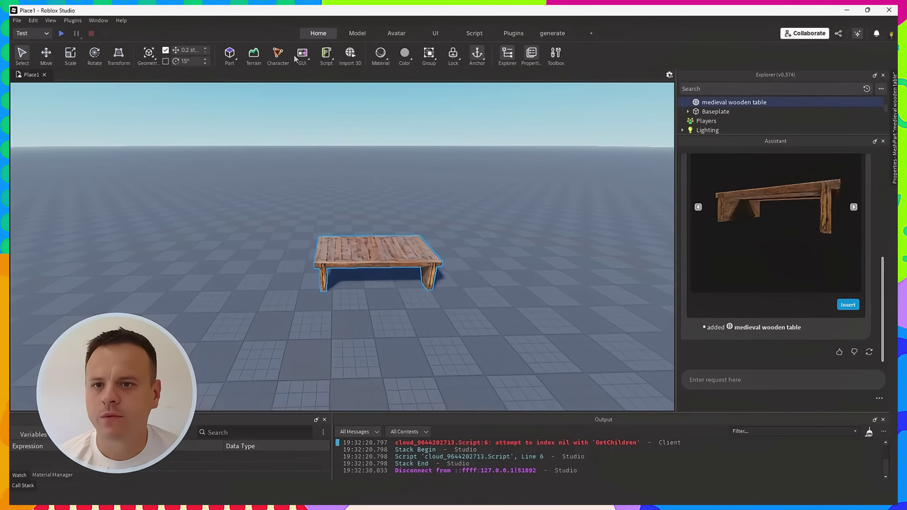
- Try to stretch the wooden table upward with the Scale tool, and undo the change
click(47, 55)
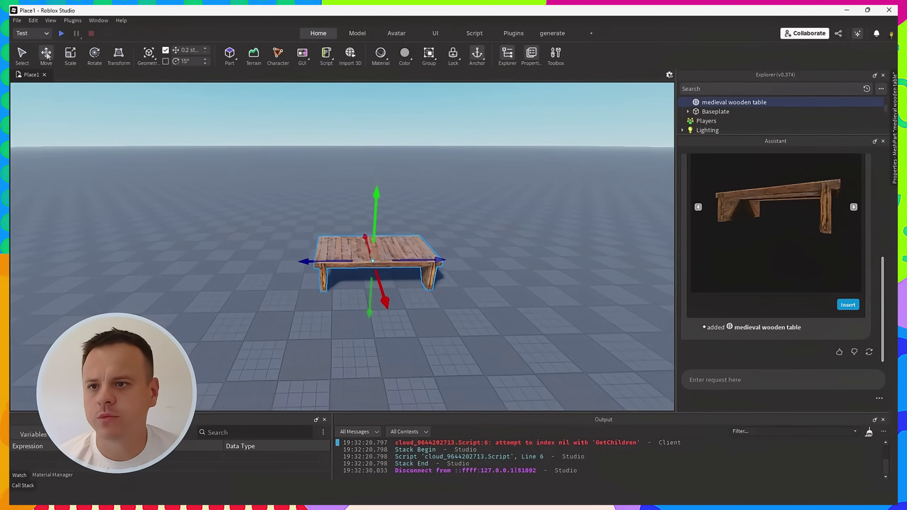
click(69, 55)
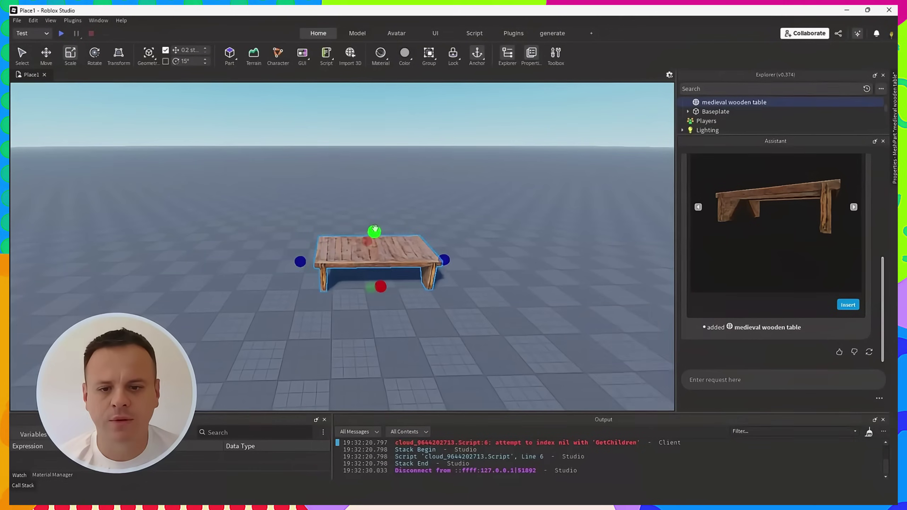
drag(374, 229, 370, 203)
key(ctrl+z)
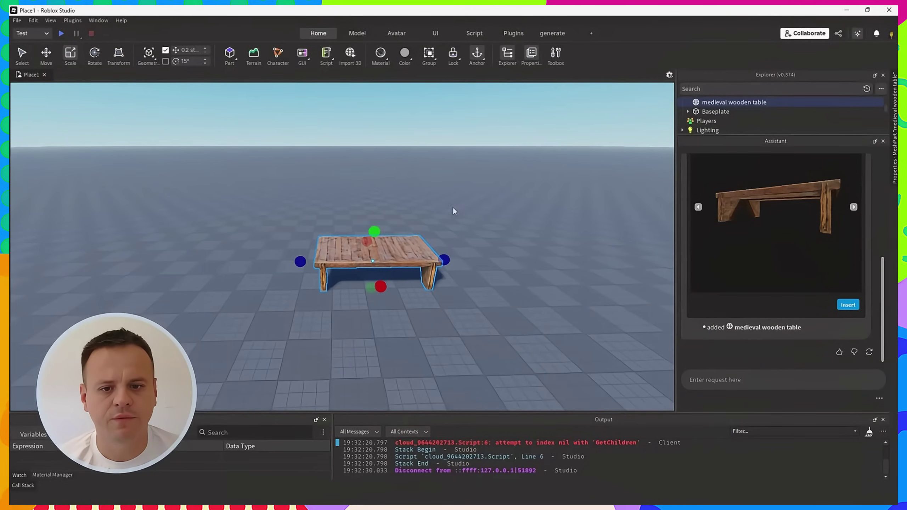
- Group the medieval wooden table mesh as a model
right_click(724, 100)
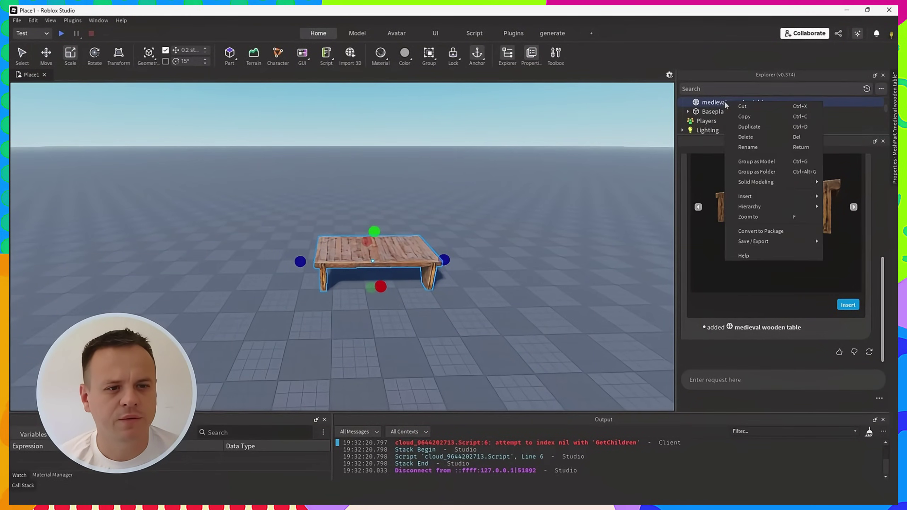
click(761, 161)
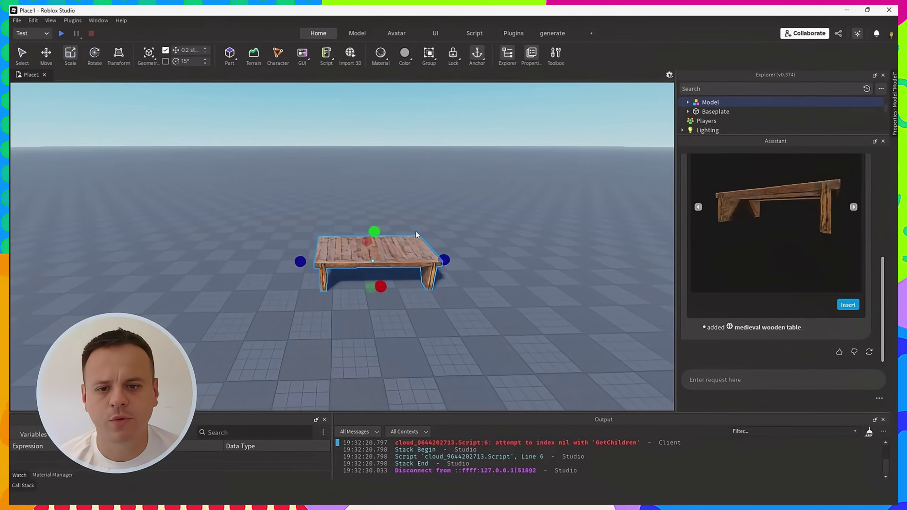
- Scale the wooden table model down slightly in proportion and deselect it
drag(372, 232, 373, 238)
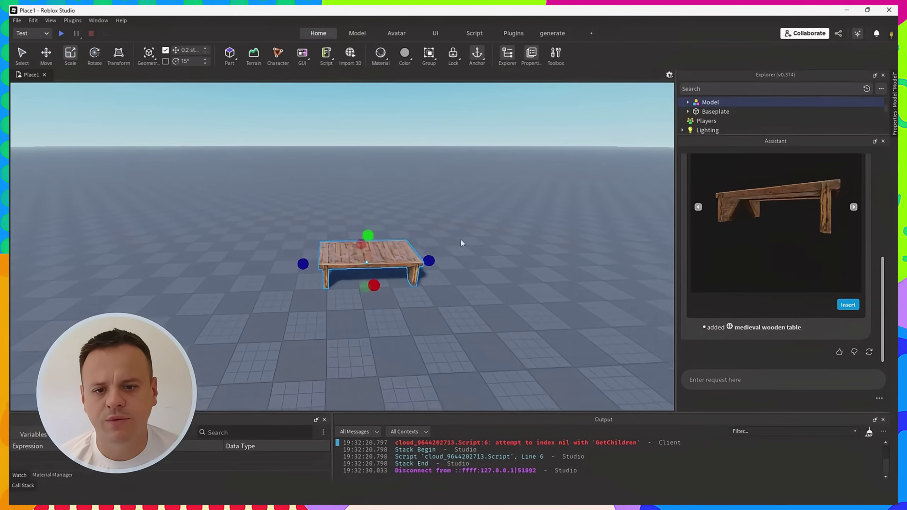
right_drag(461, 239, 412, 236)
click(491, 246)
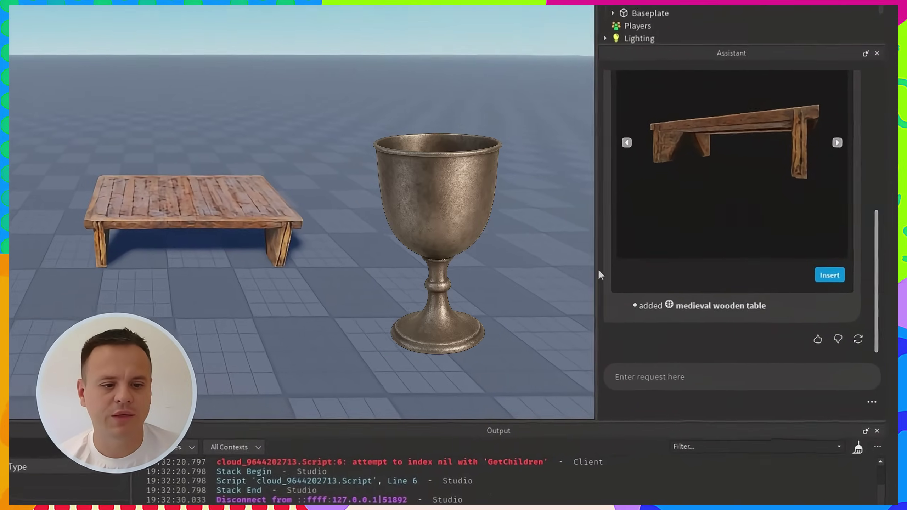
- Generate a silver goblet with the Assistant prompt "/generate silver goblet" and insert it into the place
click(648, 377)
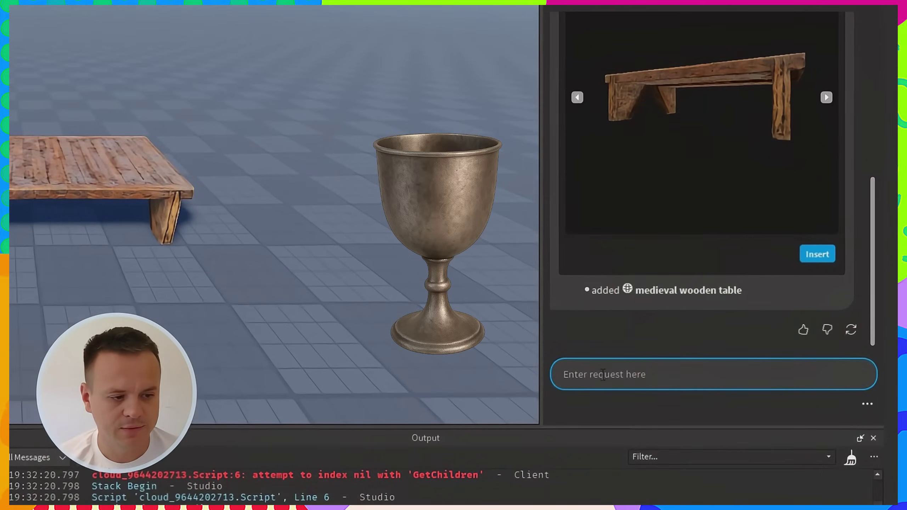
text(/generate)
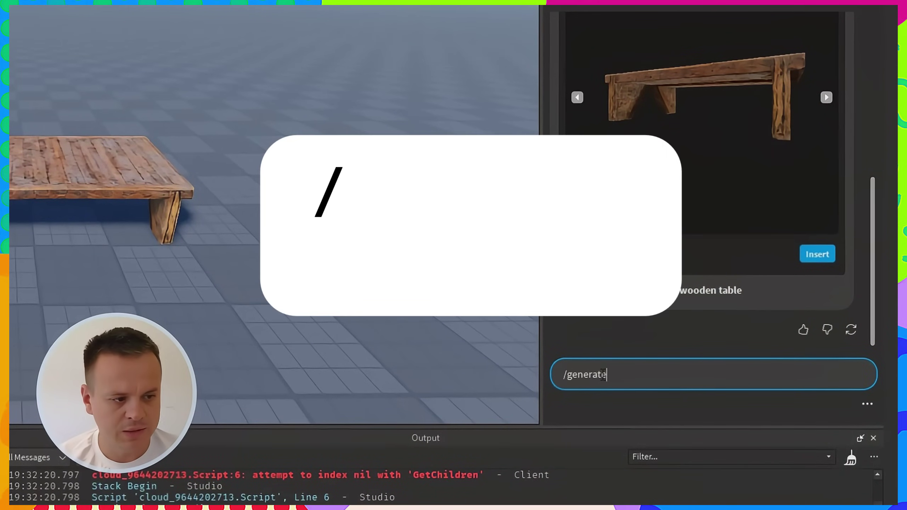
text( so)
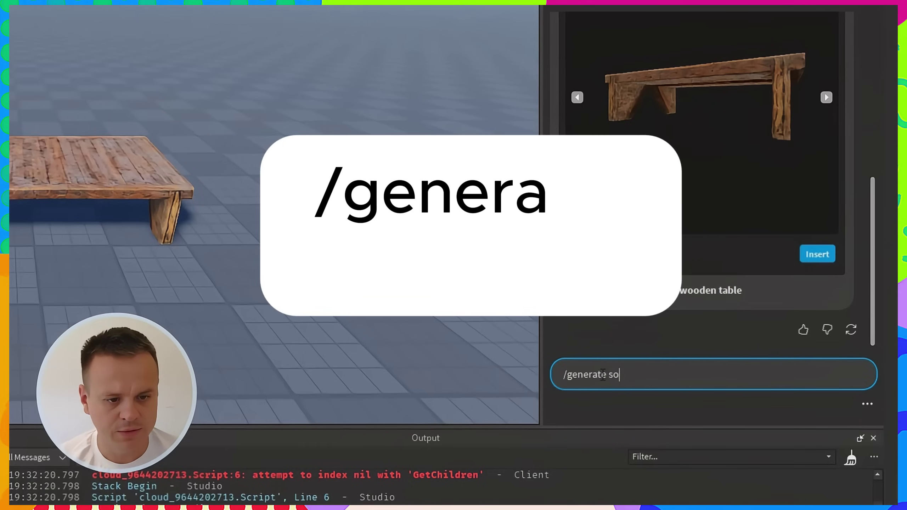
text(lv)
text(lve)
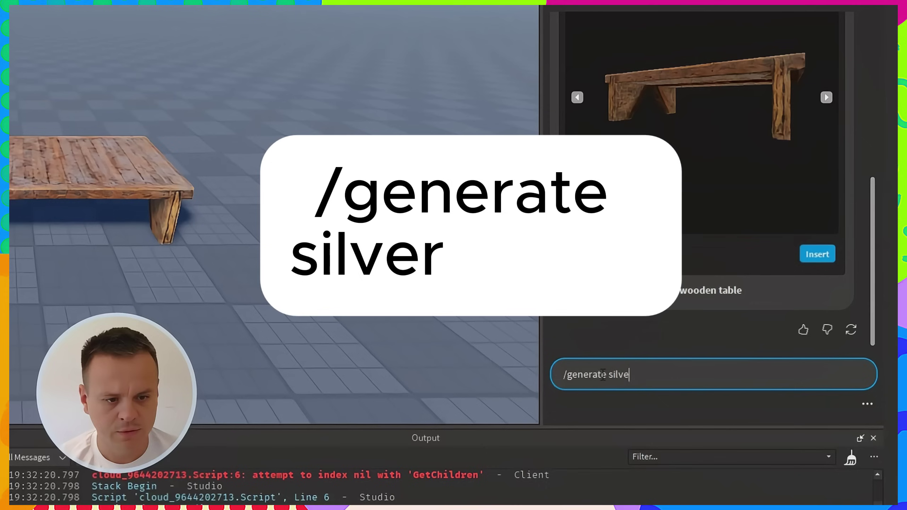
text(r go)
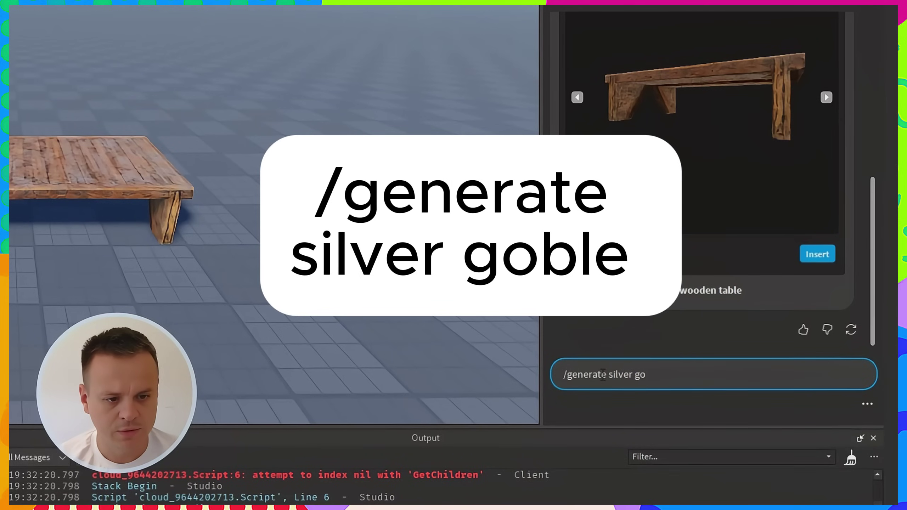
text(blet)
key(Return)
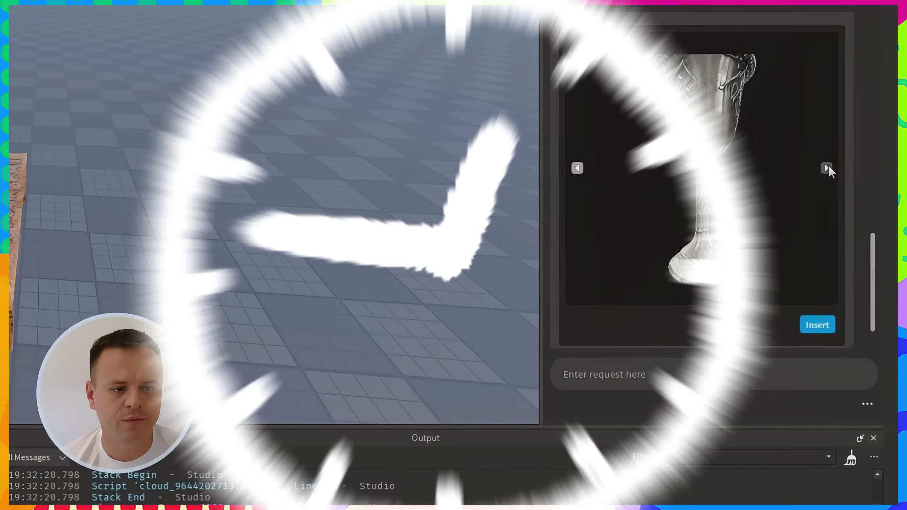
scroll(755, 260, down, 2)
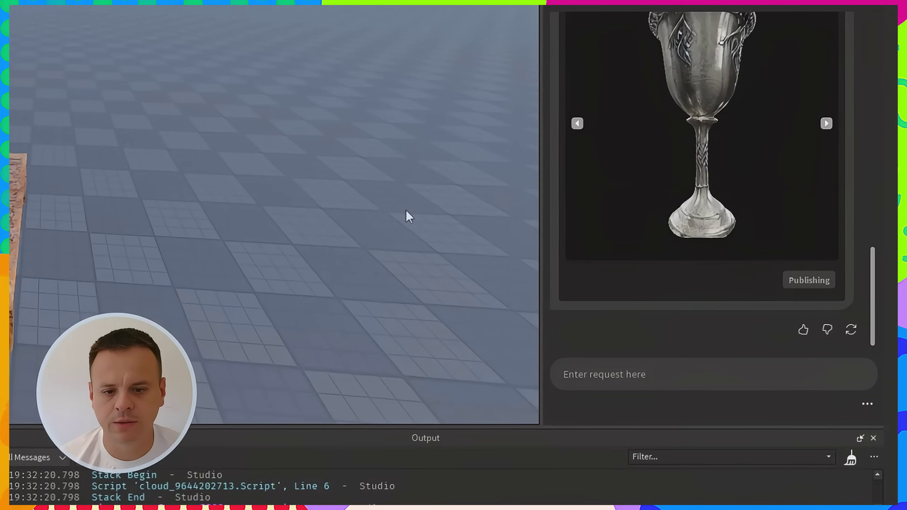
- Move the inserted silver goblet onto the wooden tabletop
mouse_move(339, 193)
right_down()
mouse_move(317, 193)
mouse_move(348, 197)
right_up()
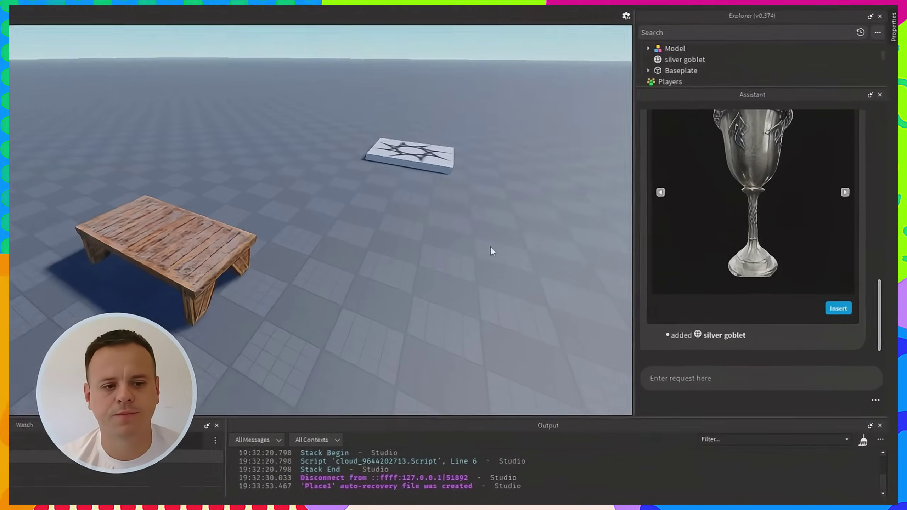
right_drag(490, 247, 491, 247)
right_drag(556, 270, 555, 270)
drag(387, 220, 353, 302)
- Group the silver goblet as a model and scale it down to suit the table
right_click(731, 114)
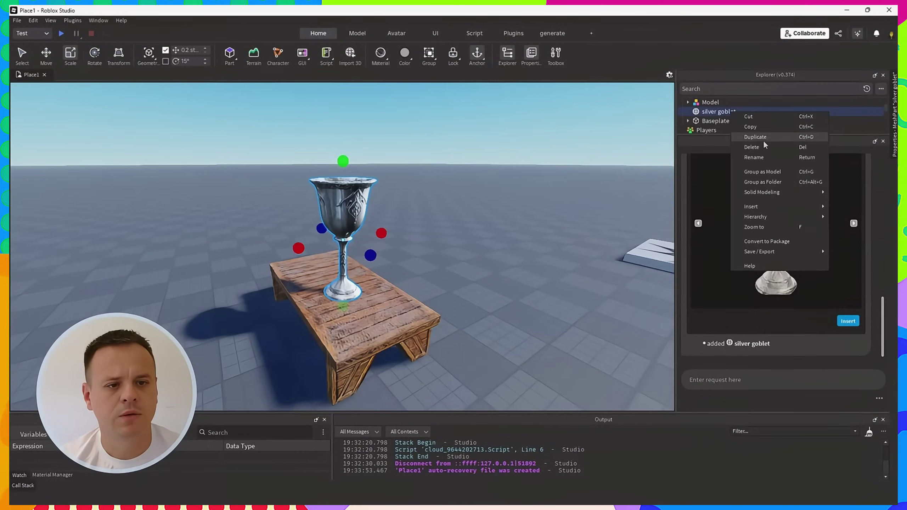
click(781, 173)
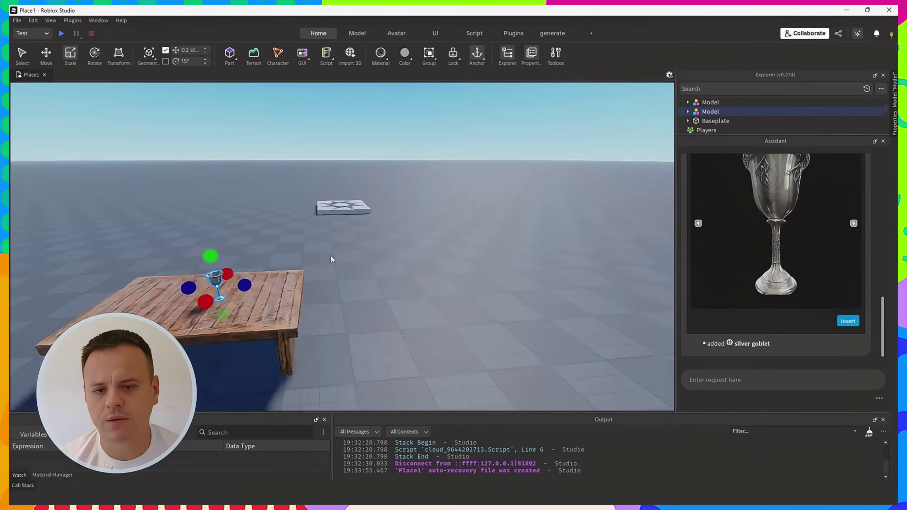
right_drag(332, 259, 333, 266)
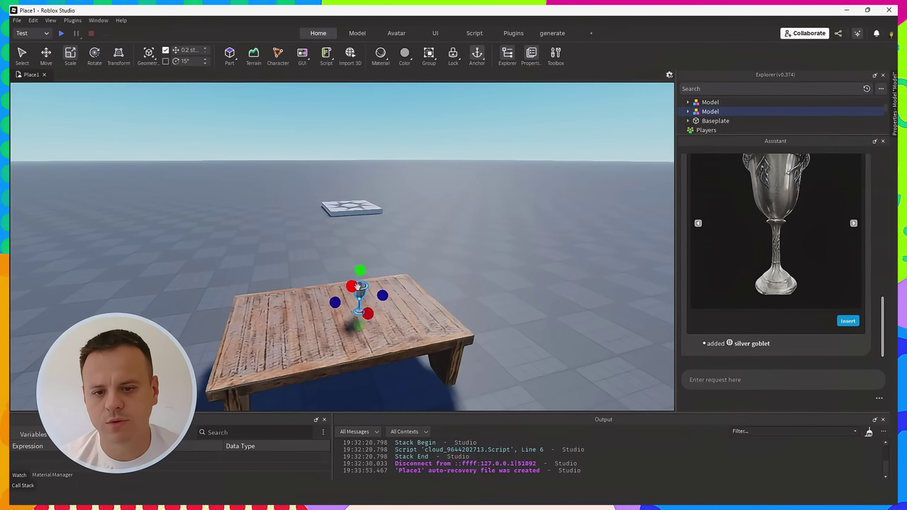
- Duplicate the goblet model and stand the copy on the tabletop apart from the first one
key(ctrl+d)
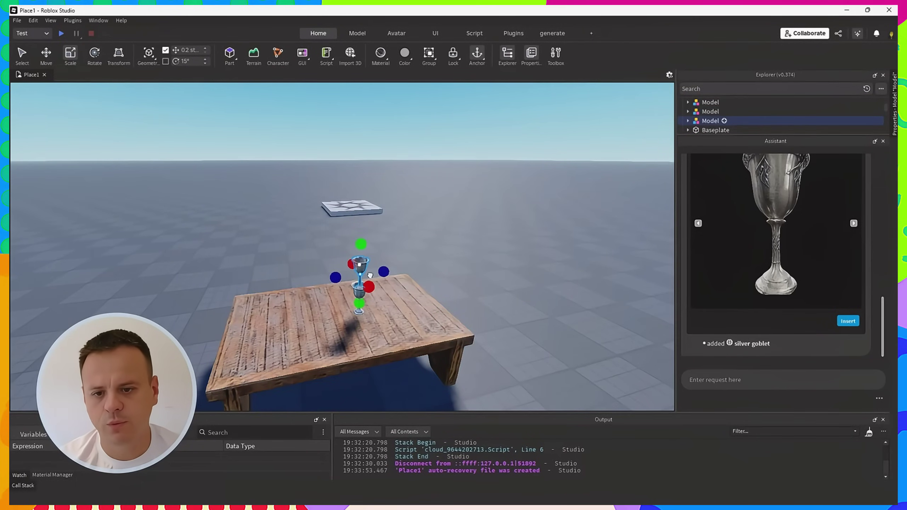
drag(359, 300, 403, 302)
right_drag(481, 236, 577, 301)
click(513, 223)
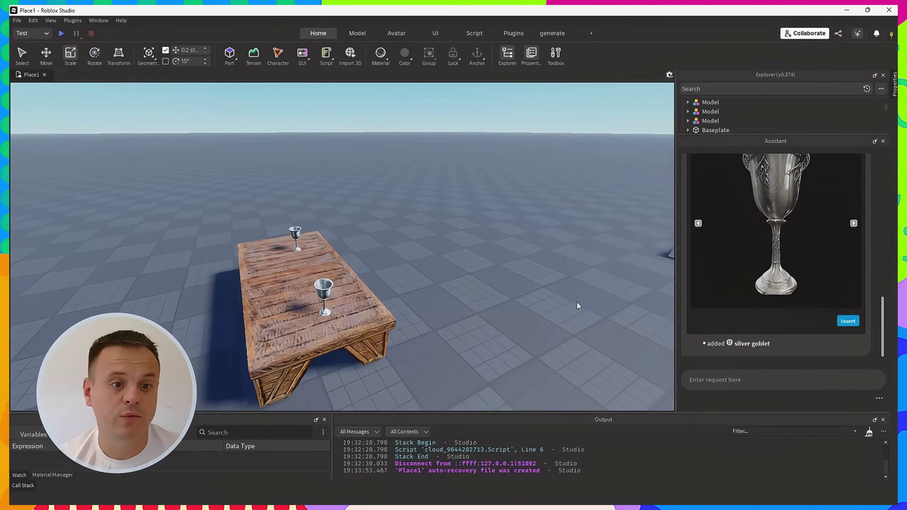
- Generate an antique plate with the Assistant prompt "/generate antique plate"
click(725, 378)
text(/)
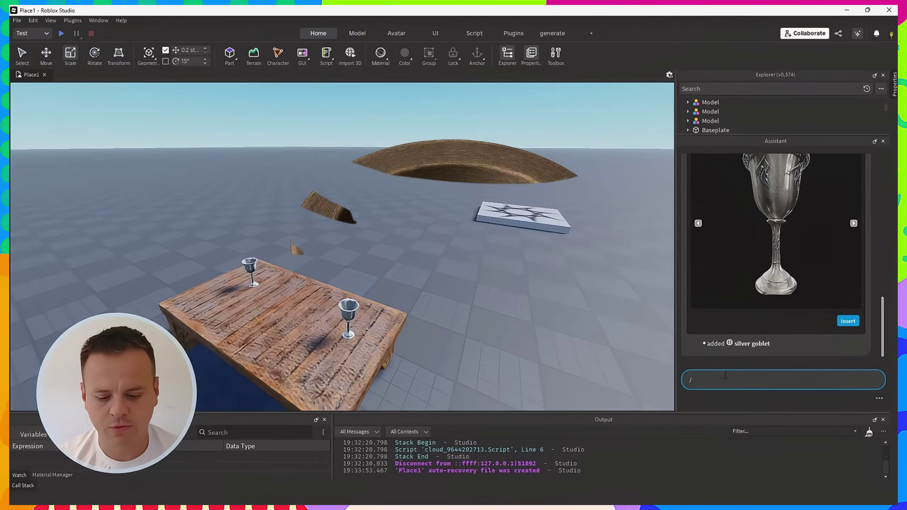
text(generate an)
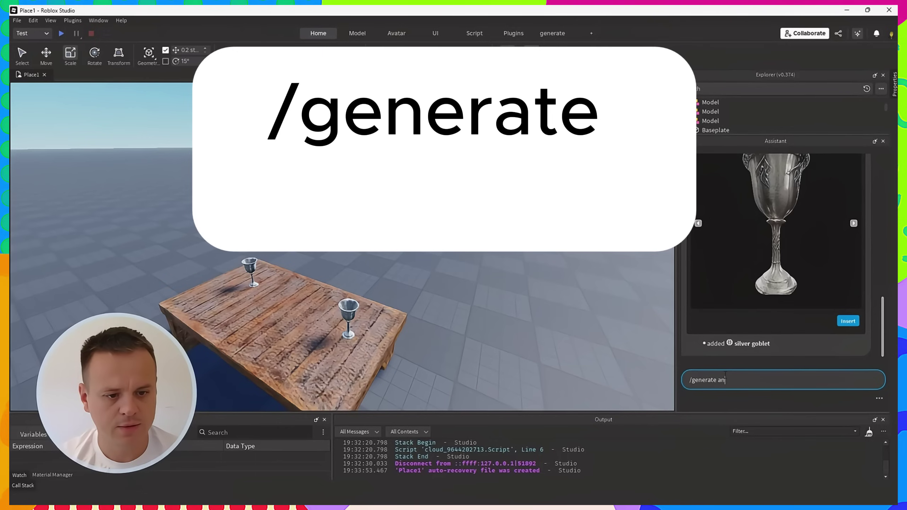
text(tique plate)
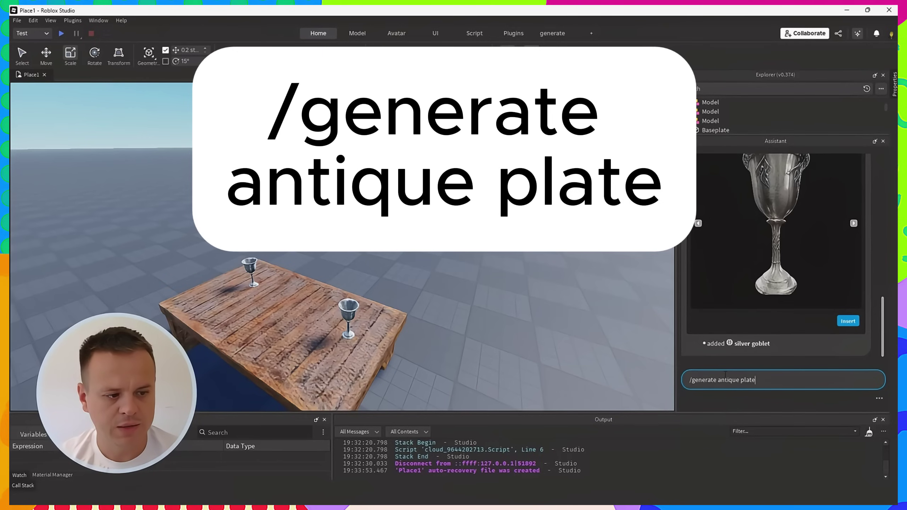
key(Return)
- Move both goblets inward from the ends of the tabletop
right_drag(376, 259, 378, 252)
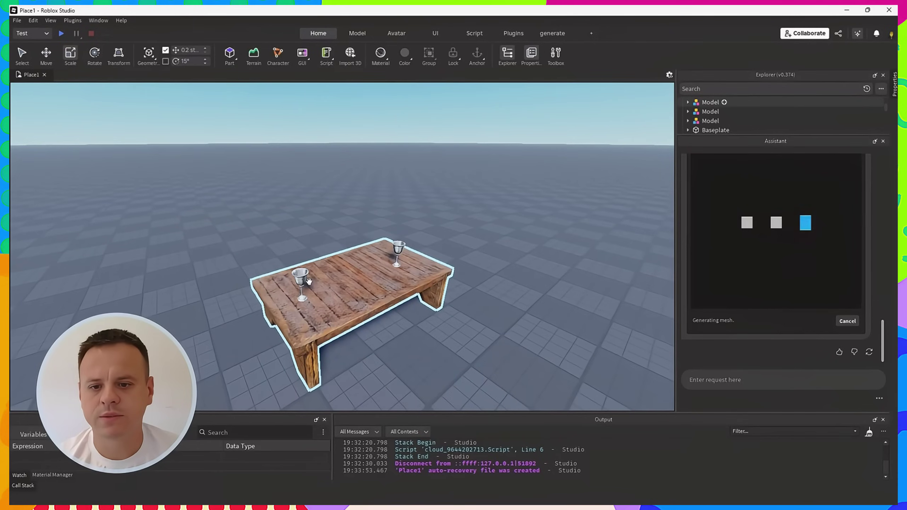
drag(306, 281, 328, 298)
drag(402, 248, 388, 277)
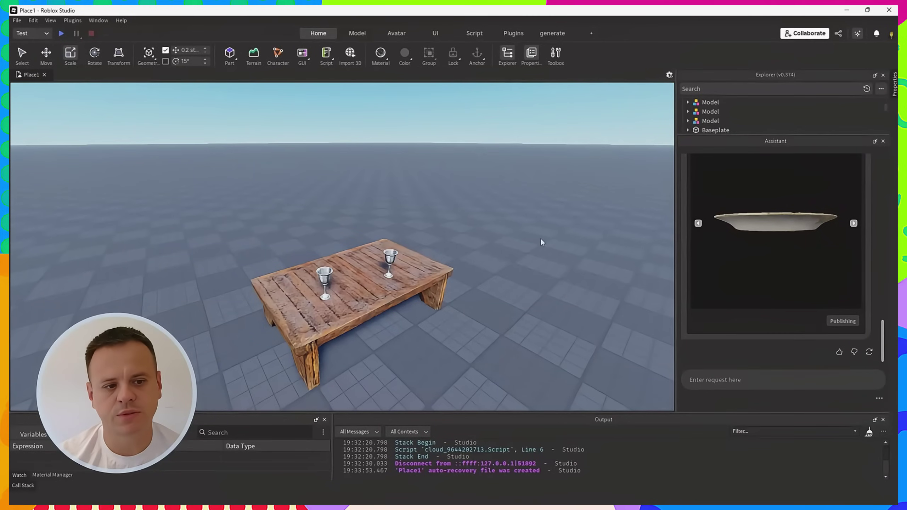
- Select the inserted antique plate and group it as a model
key(a)
right_drag(485, 249, 473, 252)
key(a)
key(d)
scroll(473, 252, down, 5)
click(464, 250)
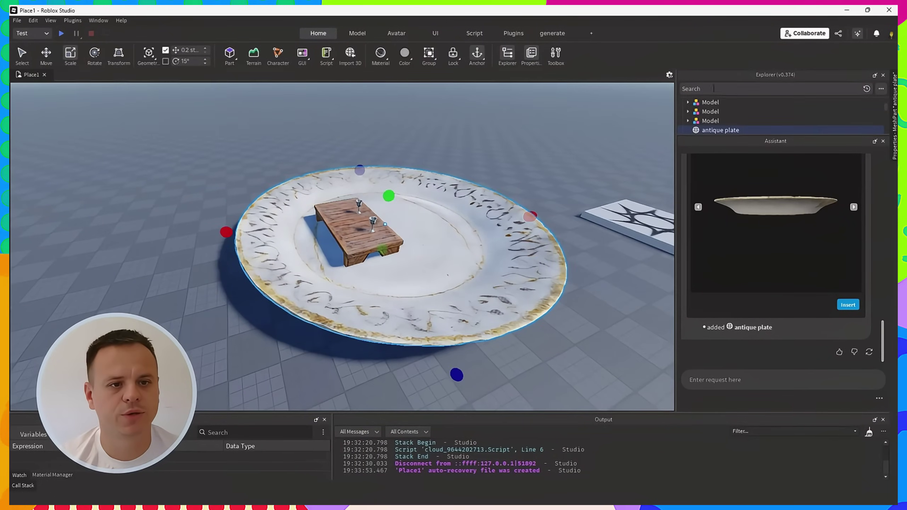
right_click(711, 130)
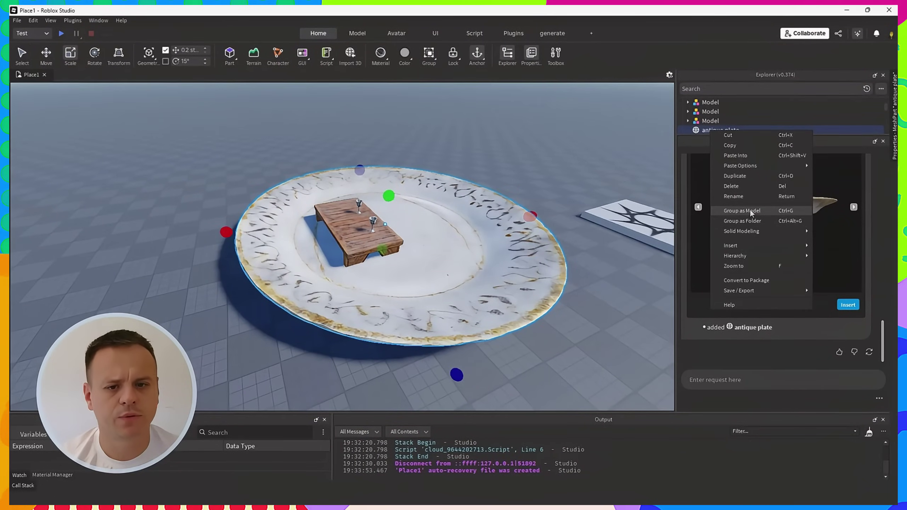
click(750, 208)
- Scale the plate model down to tableware size and place it on the tabletop near a goblet
drag(365, 190, 445, 276)
right_drag(441, 250, 451, 216)
scroll(451, 216, up, 3)
drag(488, 194, 366, 134)
scroll(388, 142, up, 3)
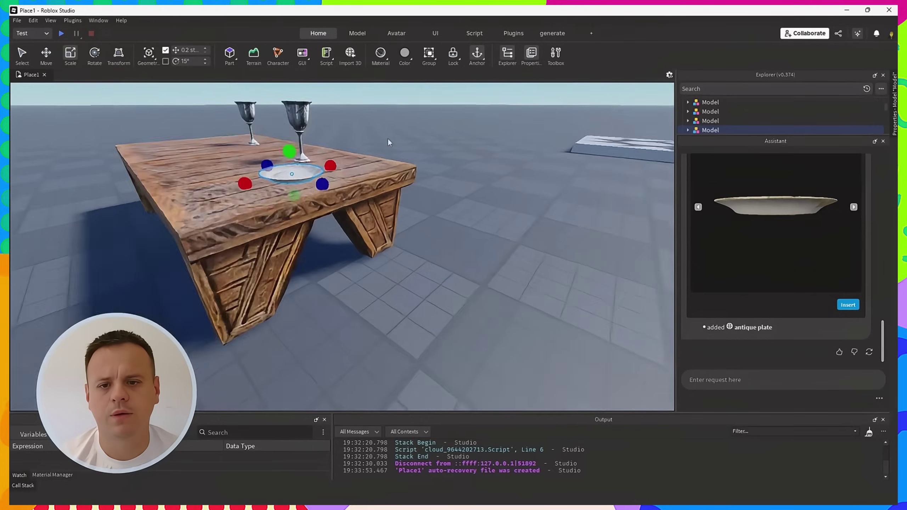
- Adjust the plate at its table end and place a duplicate at the opposite end of the table
key(a)
right_drag(389, 142, 370, 142)
drag(324, 170, 323, 159)
drag(319, 195, 99, 196)
key(ctrl+d)
right_drag(229, 219, 209, 218)
click(595, 310)
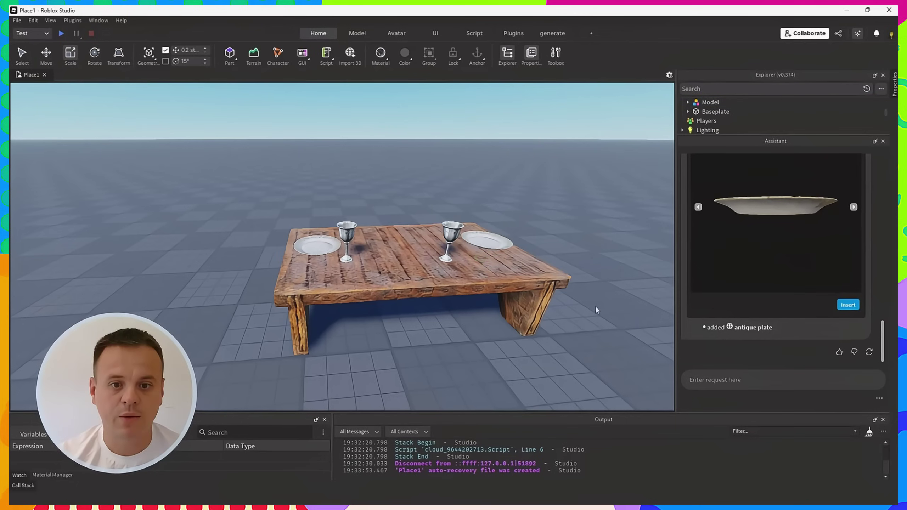
- Generate a spoon with the Assistant prompt "/generate spoon" and view its preview from another side
click(711, 382)
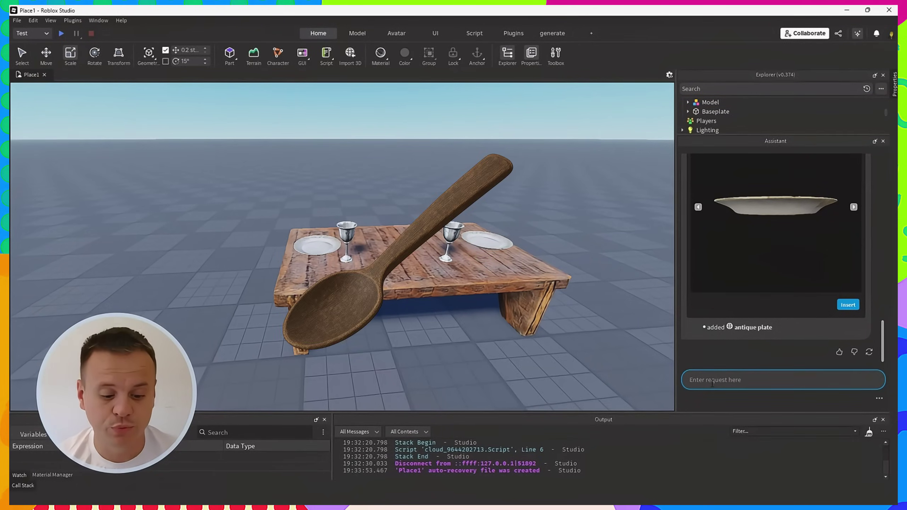
text(/)
text(gene)
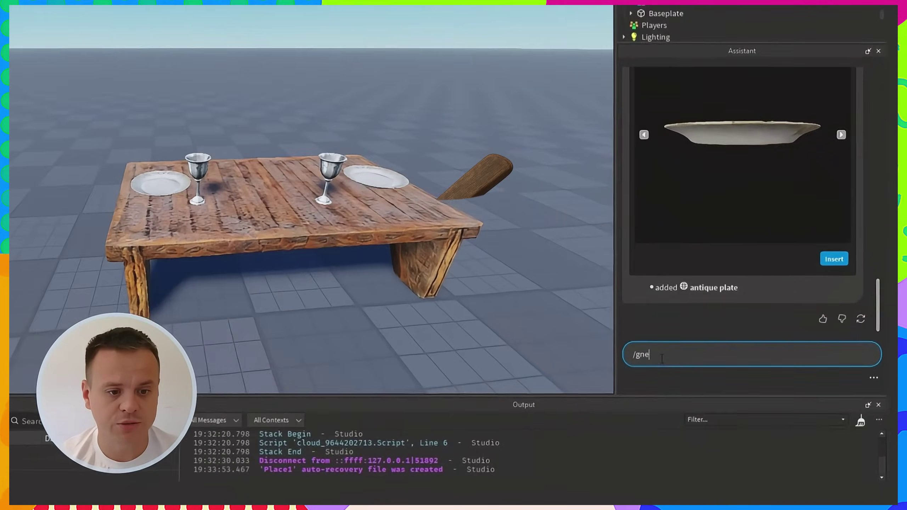
text(rate spo)
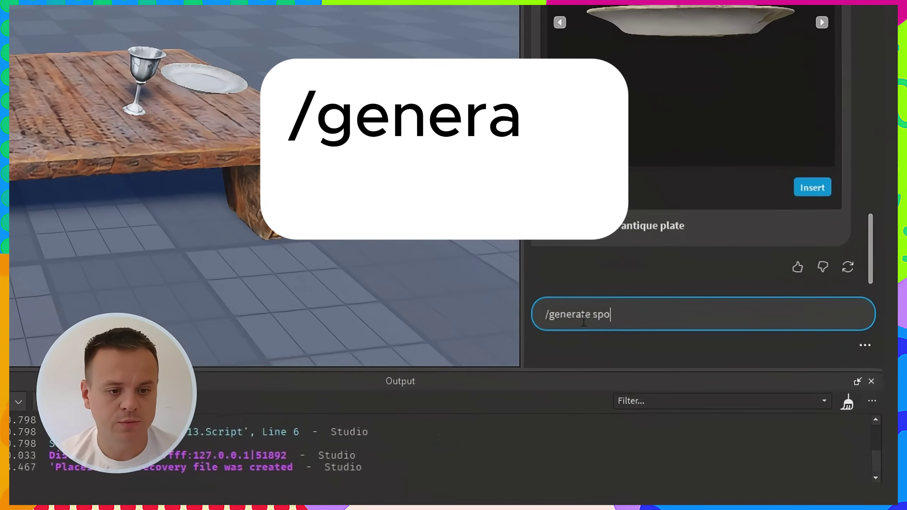
text(on)
key(Return)
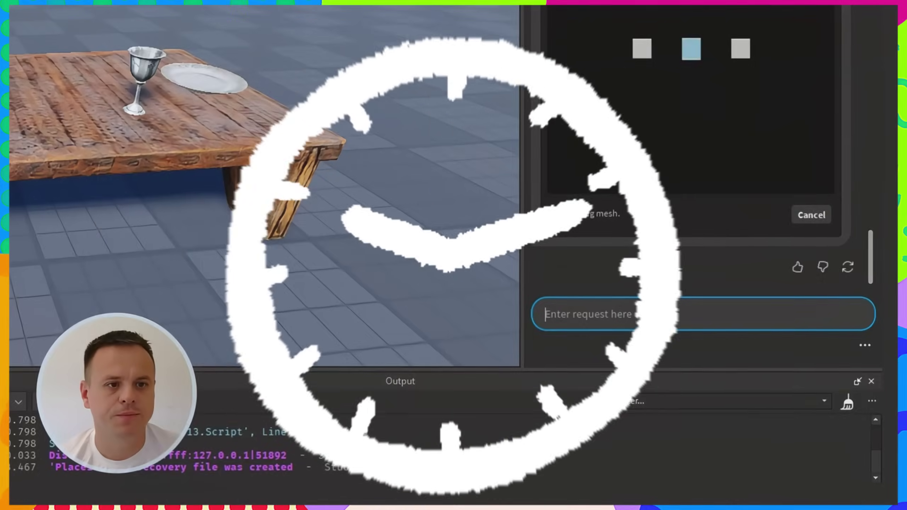
click(821, 50)
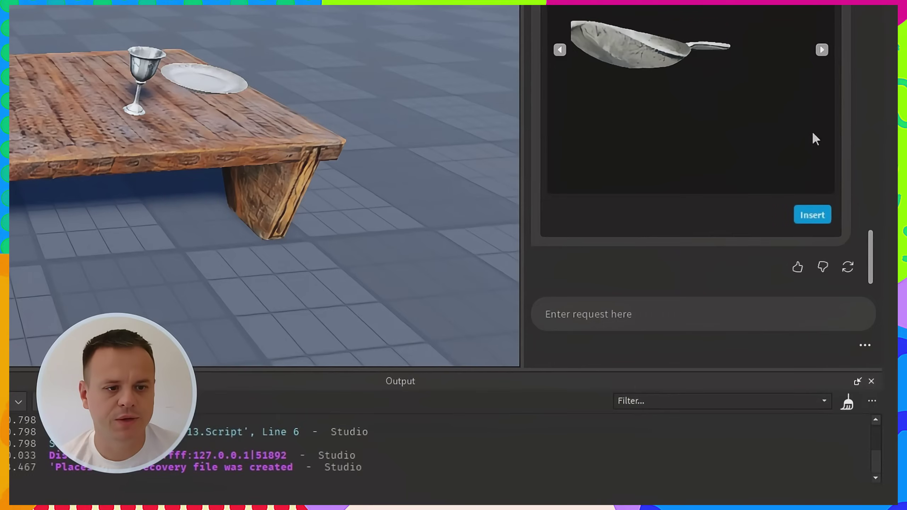
- Group the inserted spoon as a model
right_drag(368, 44, 342, 47)
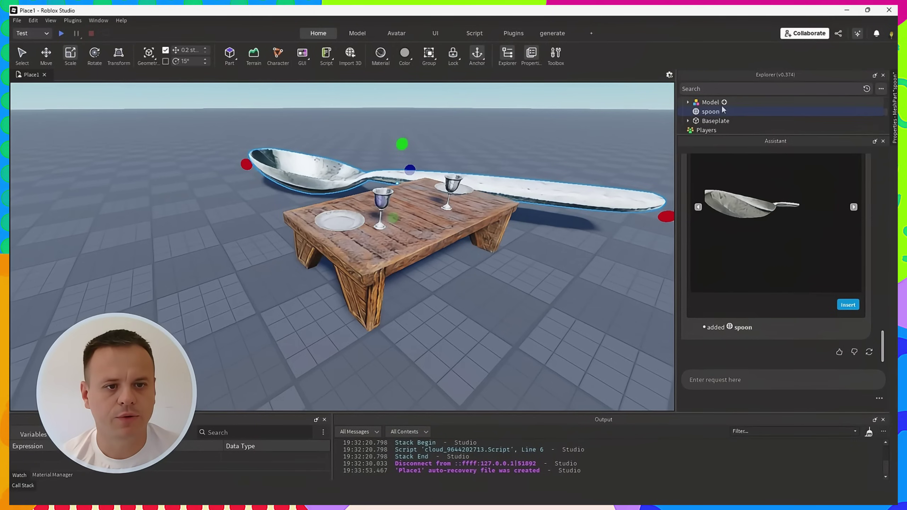
right_click(714, 112)
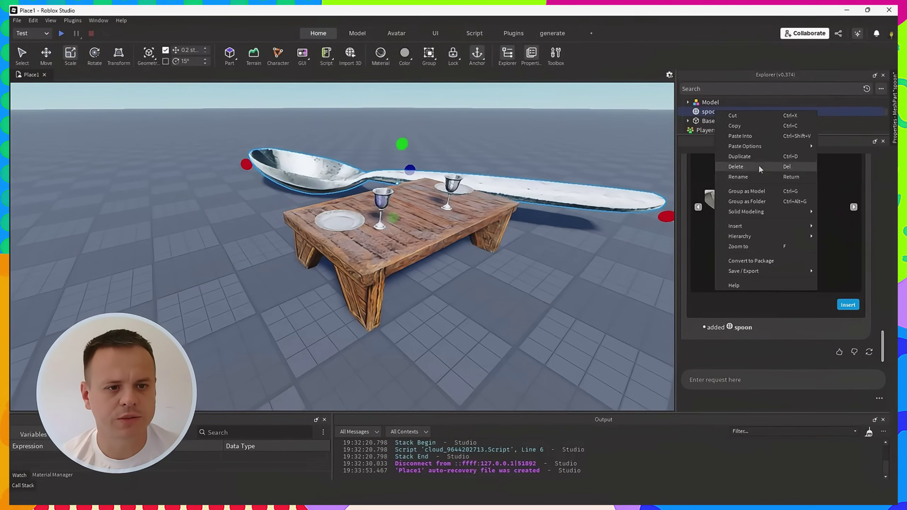
click(755, 191)
- Scale the spoon model down and move it onto the table over the plate
drag(399, 147, 397, 181)
key(d)
right_drag(461, 156, 425, 187)
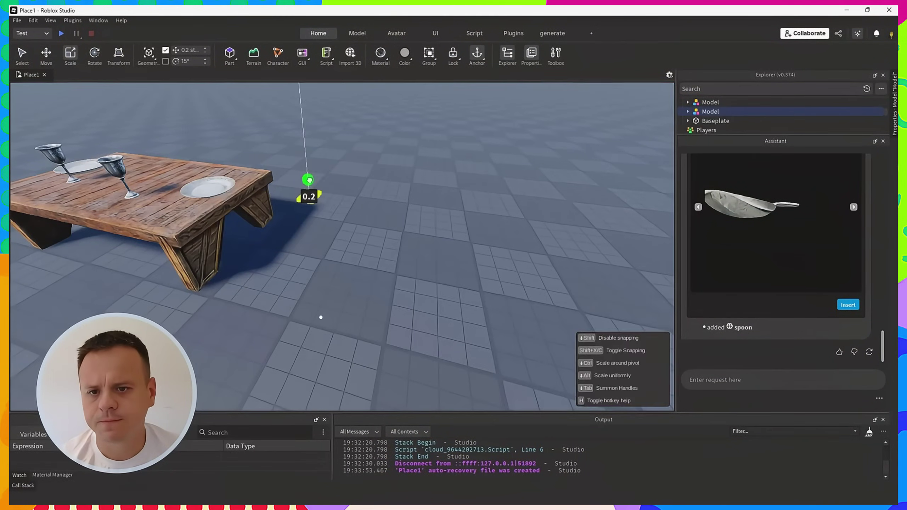
drag(309, 180, 218, 181)
scroll(296, 154, down, 4)
right_drag(296, 154, 308, 179)
scroll(296, 155, up, 6)
scroll(296, 154, down, 5)
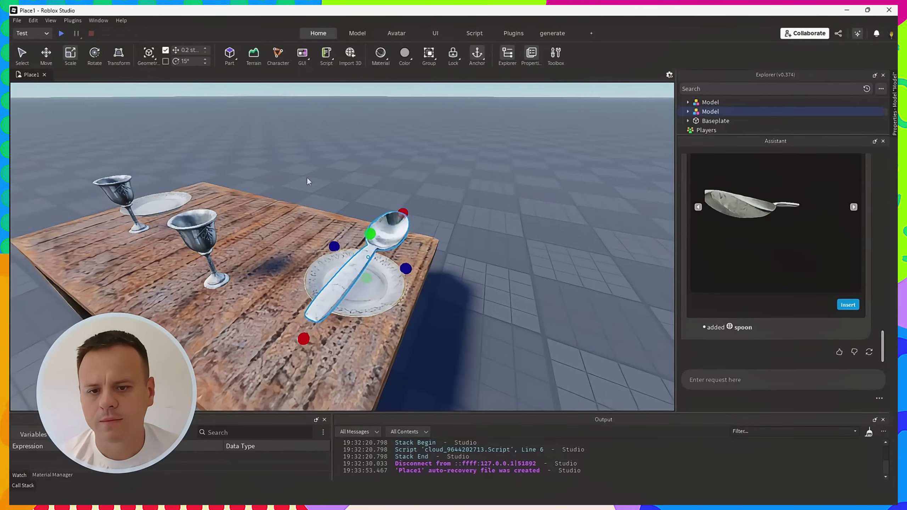
- Rotate the spoon a quarter turn and scale it down further to match the plate
key(ctrl+r)
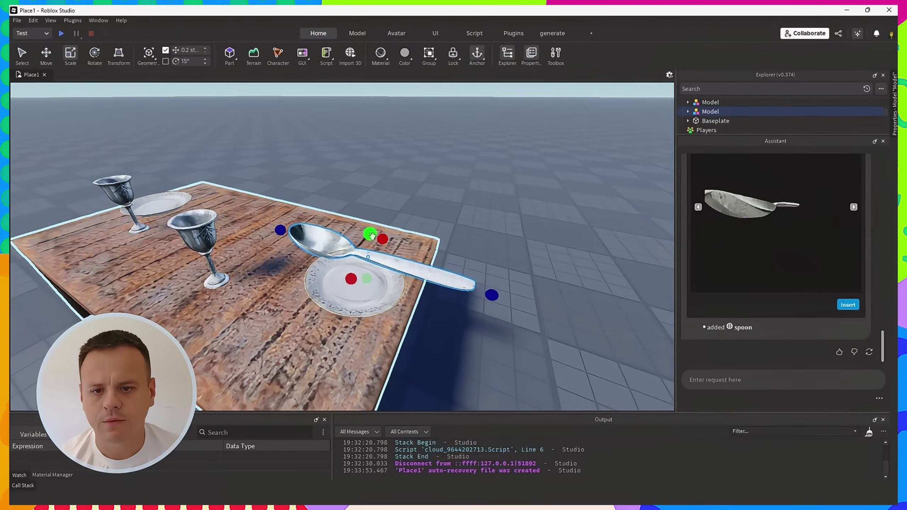
drag(371, 235, 397, 247)
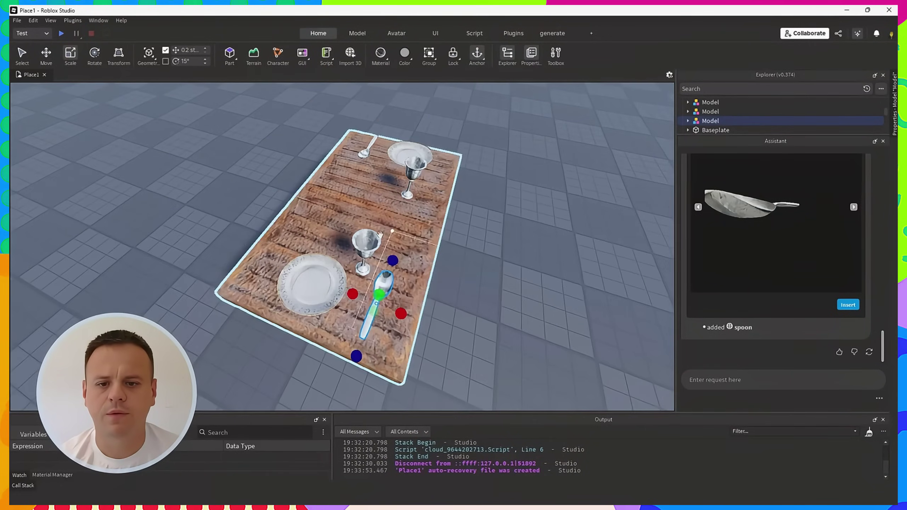
- Reposition both goblets toward the middle of the table so each stands by its plate
drag(372, 242, 348, 233)
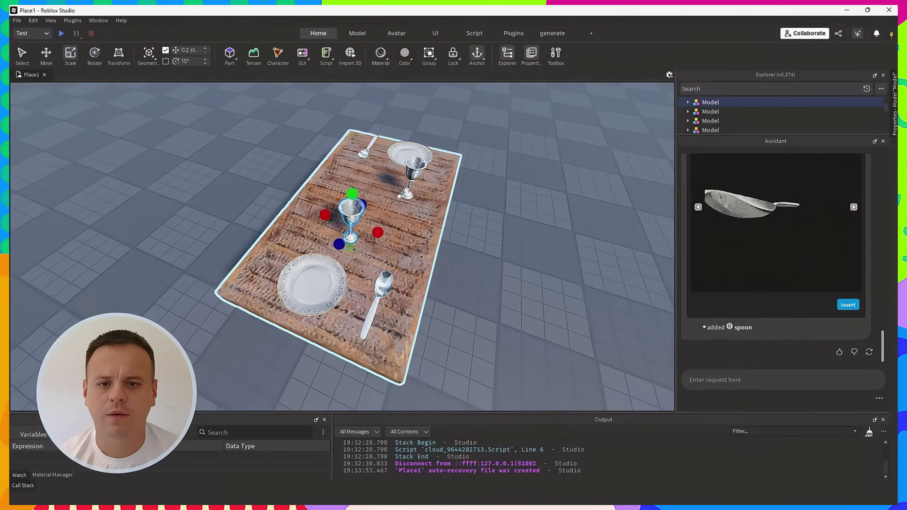
drag(410, 181, 374, 186)
key(d)
right_drag(487, 188, 488, 188)
drag(244, 215, 226, 205)
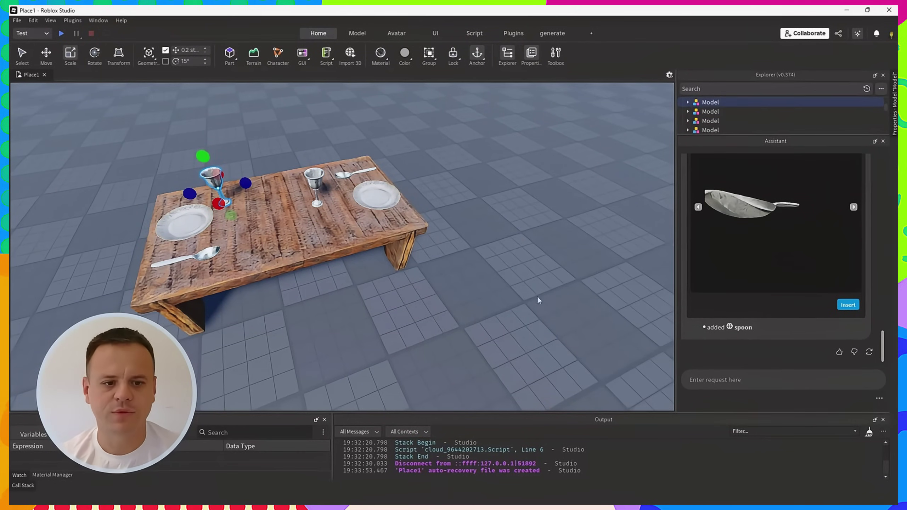
- Generate a candle holder with the Assistant prompt "/generate iron candle holder\" and place it on the table
click(754, 375)
text(/ge)
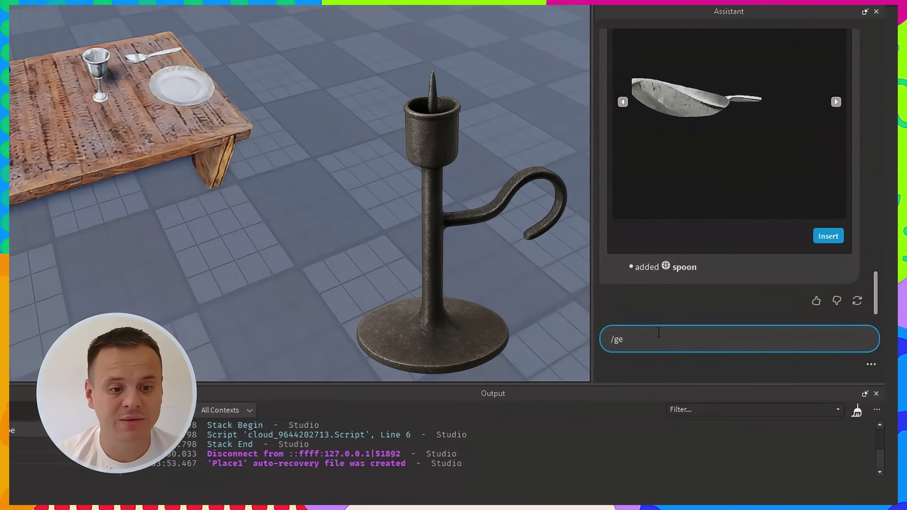
text(nerate iron can)
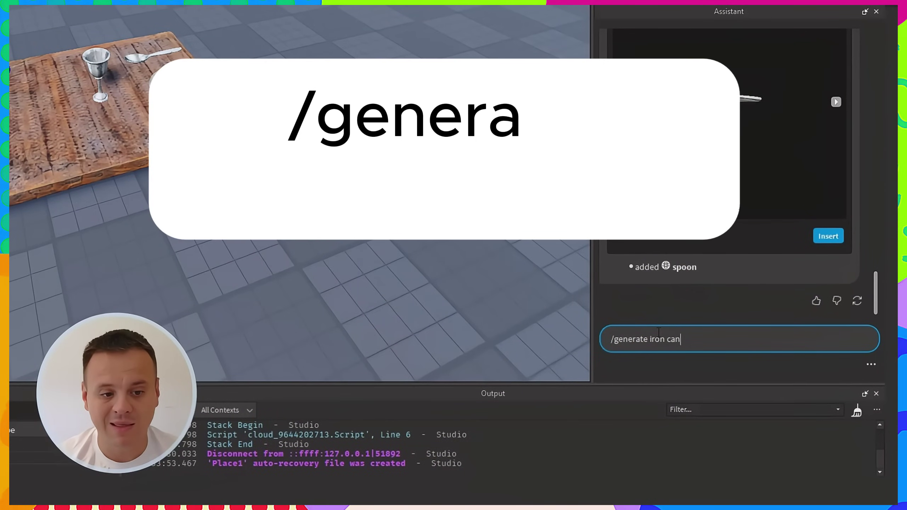
text(dle holder\)
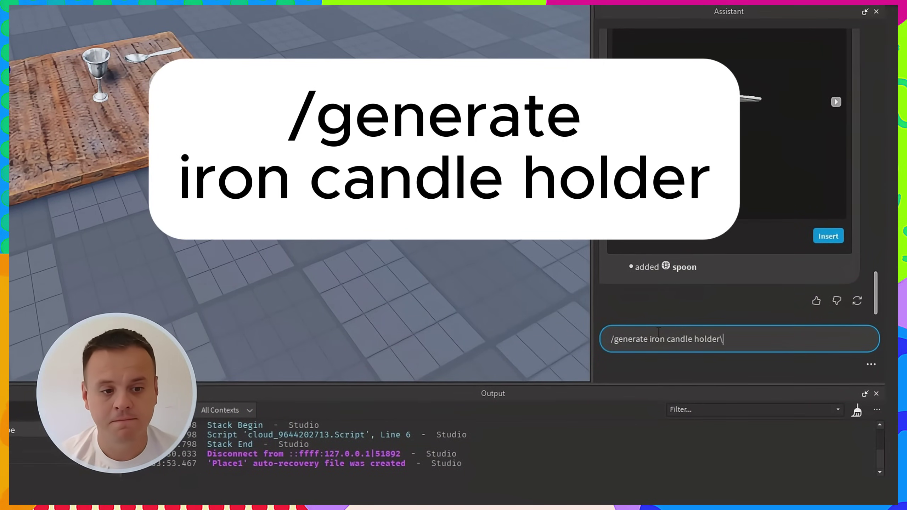
key(Return)
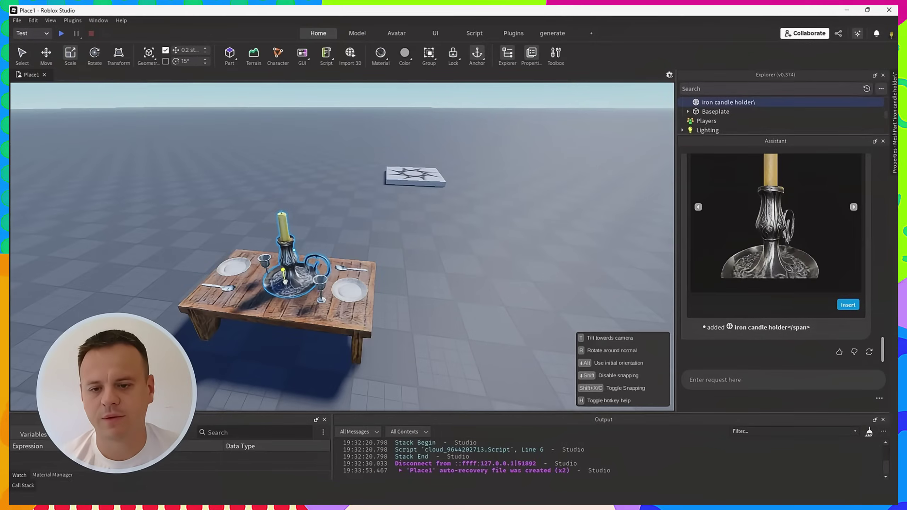
click(284, 273)
- Rename the inserted mesh as iron candle holder and group it as a model
right_click(740, 100)
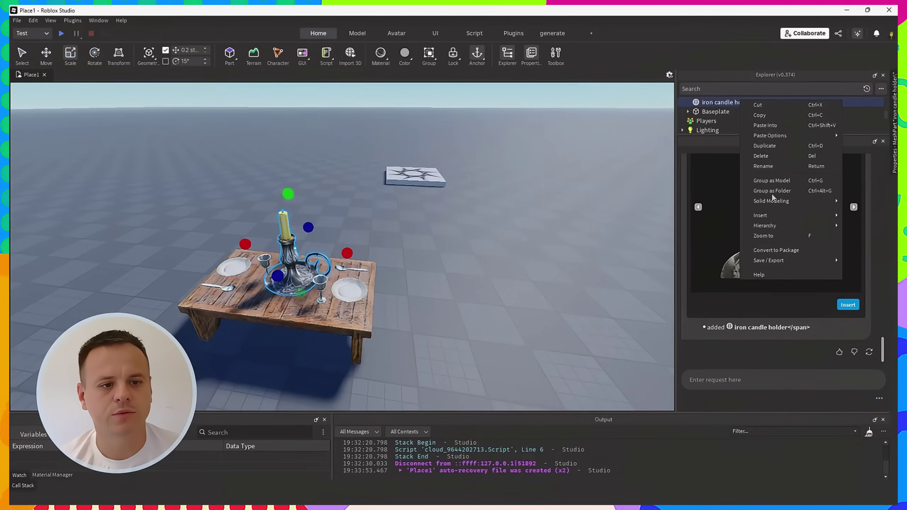
click(778, 164)
key(Return)
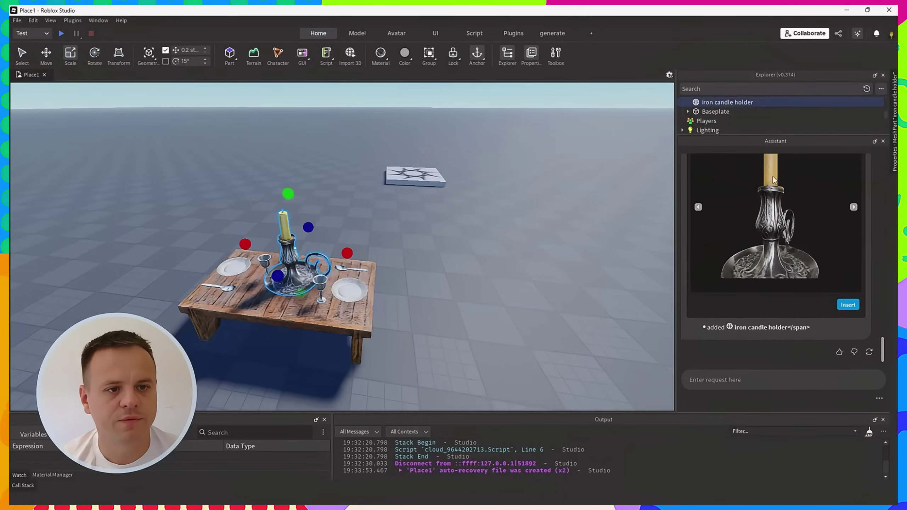
right_click(760, 105)
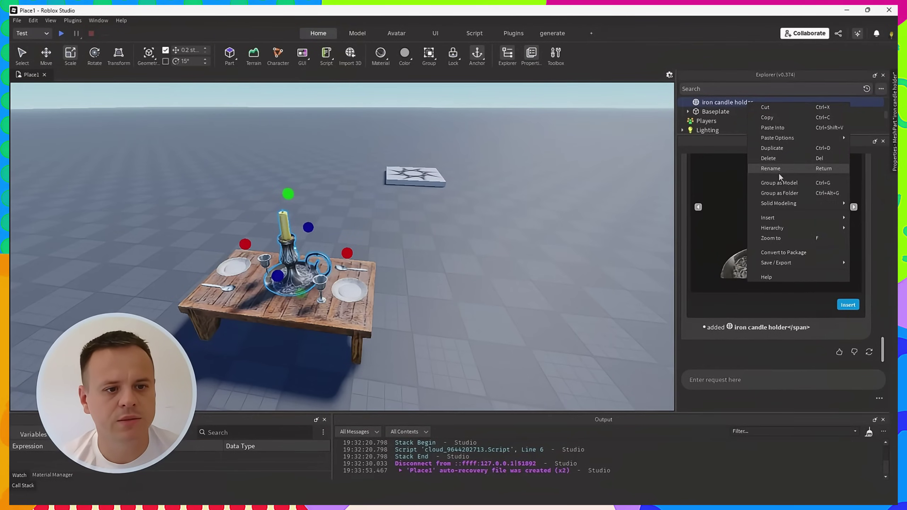
click(799, 182)
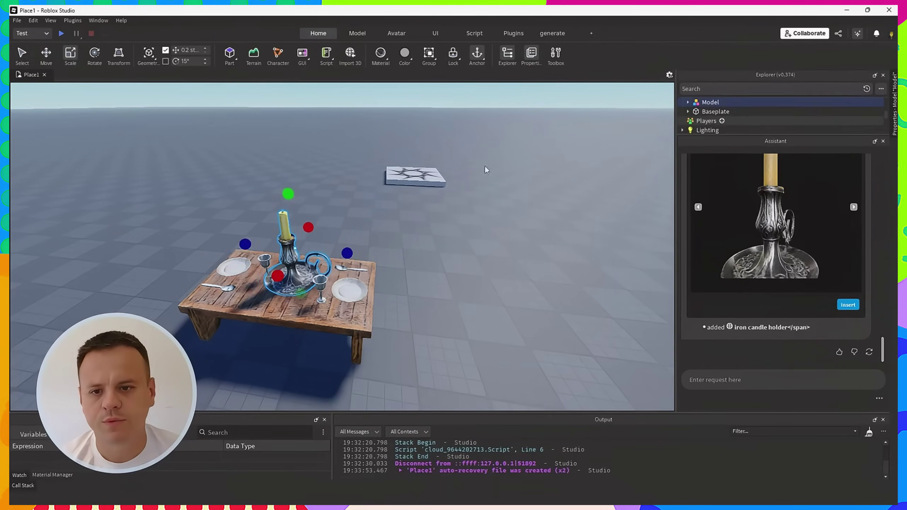
- Scale the candle holder model down to fit between the two goblets
drag(288, 194, 282, 233)
right_drag(378, 214, 376, 215)
scroll(357, 282, up, 5)
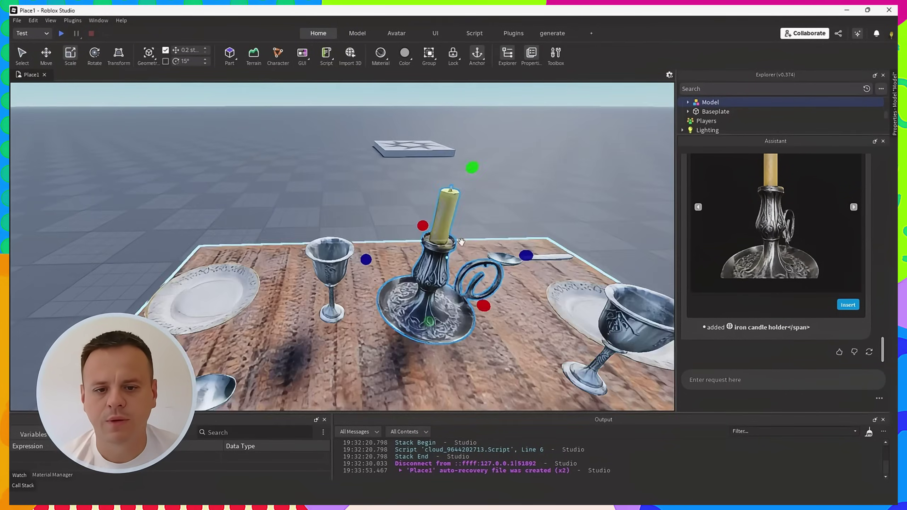
scroll(357, 282, down, 5)
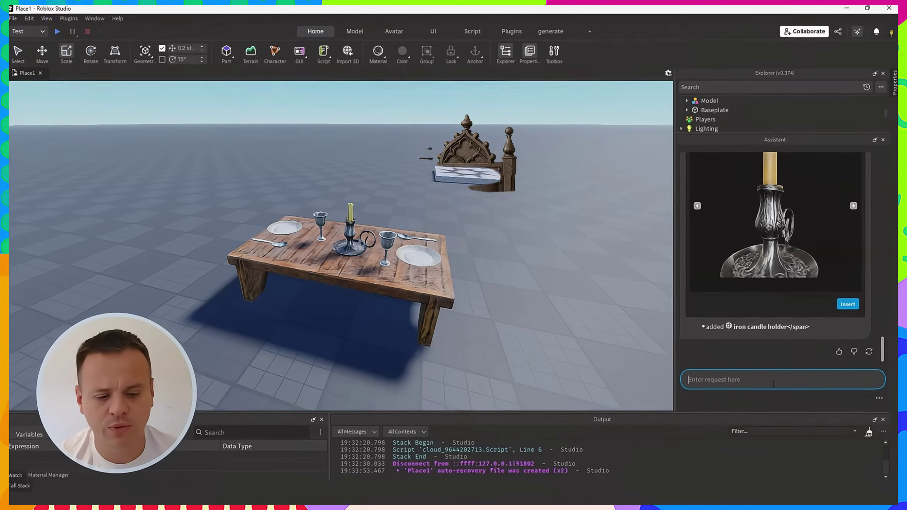
- Generate a chair with the Assistant prompt "/generate king dining chair\" and view its preview from other sides
click(774, 382)
text(/gener)
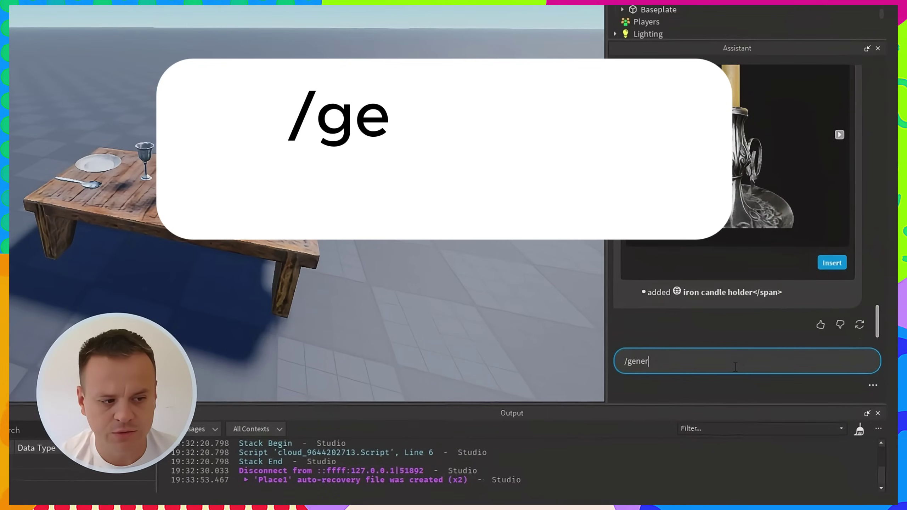
text(ate king )
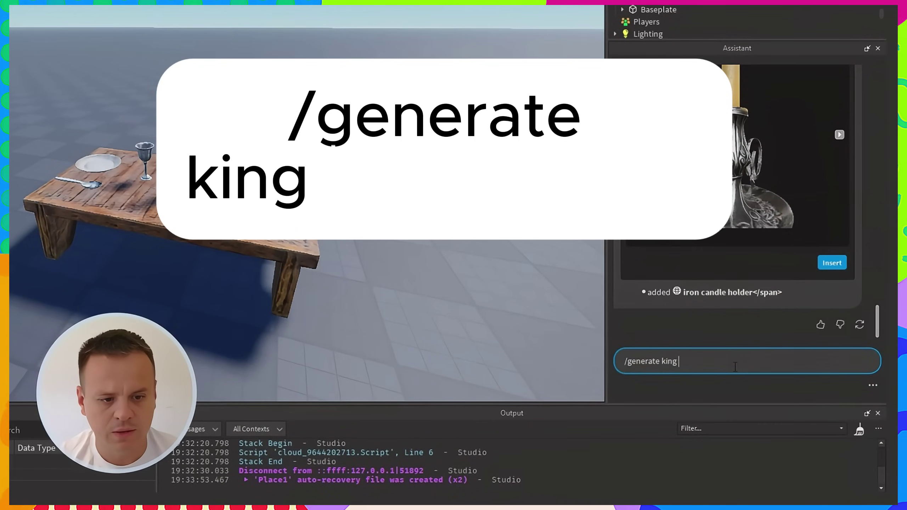
text(dining chair\)
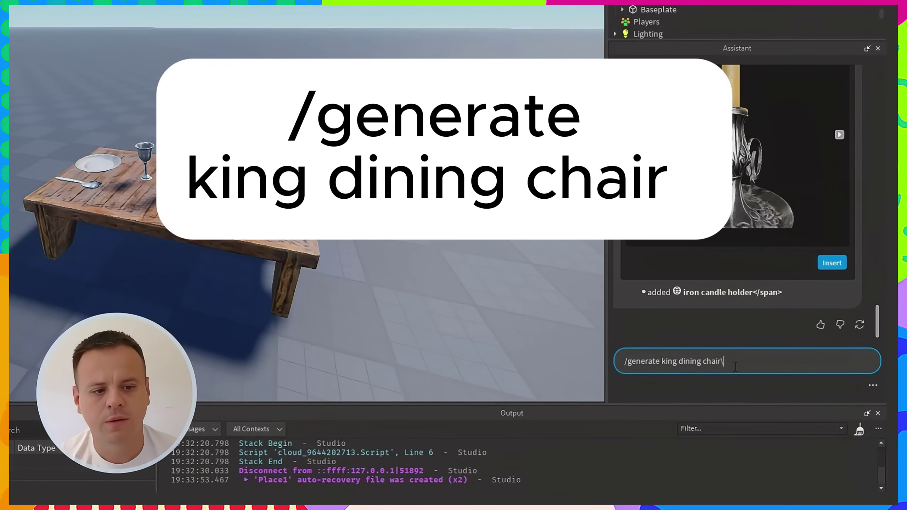
key(Return)
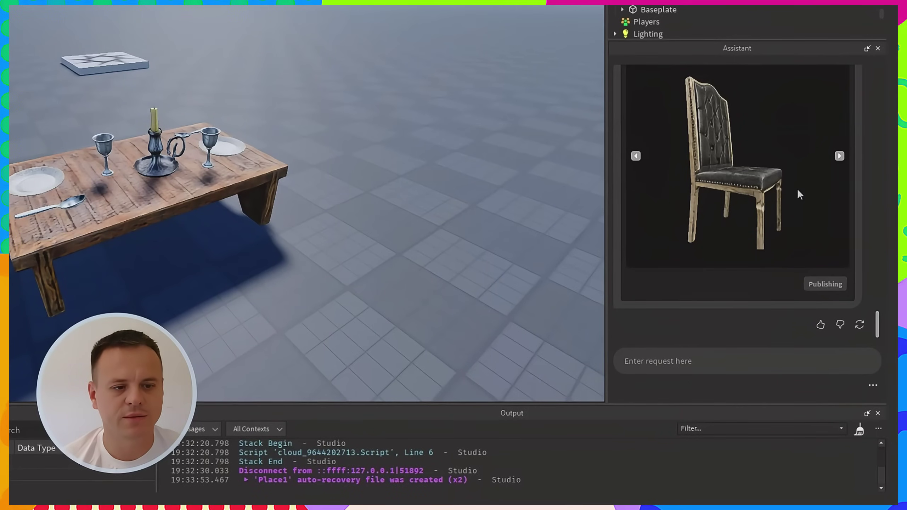
click(839, 156)
click(840, 155)
click(840, 156)
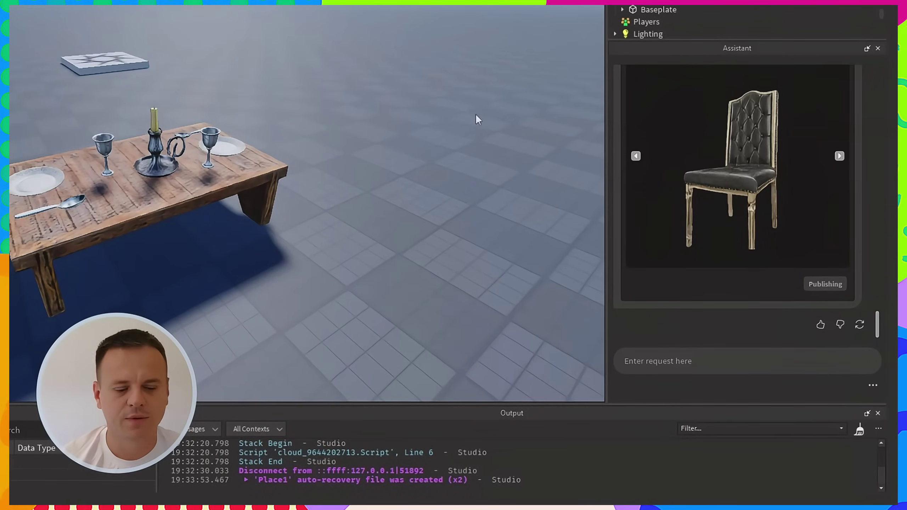
- Place the inserted chair at one end of the table, facing it, and rename it king dining chair
right_drag(478, 113, 465, 140)
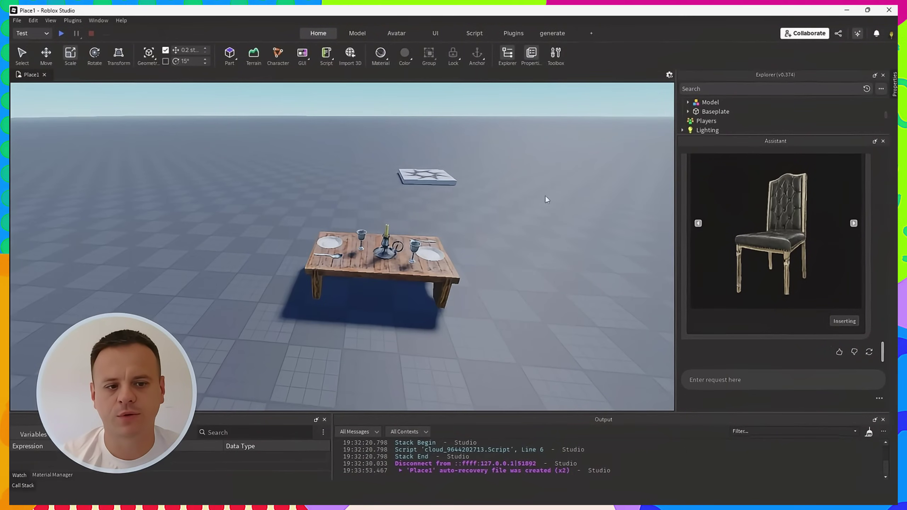
right_drag(494, 211, 495, 211)
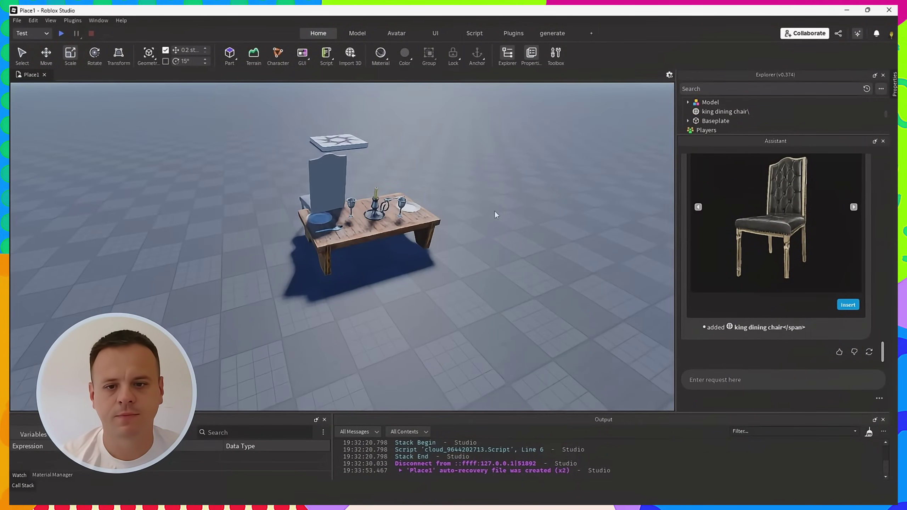
click(329, 182)
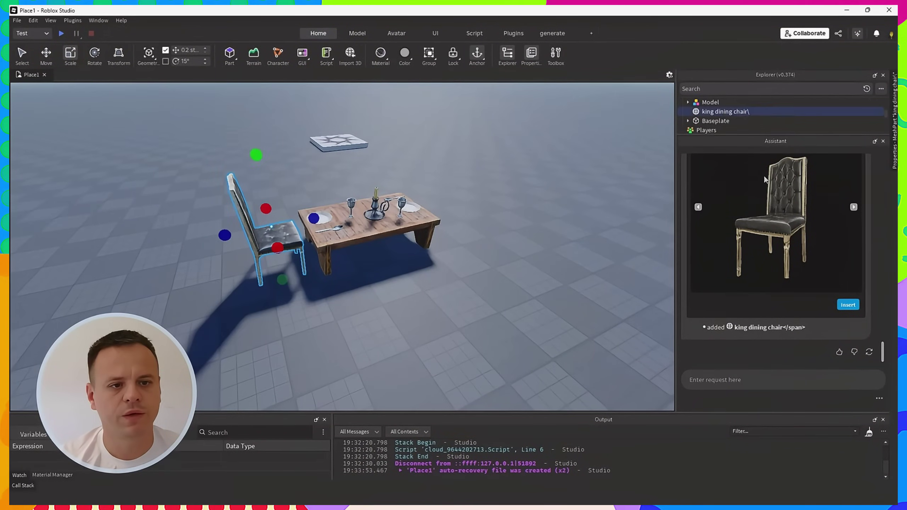
key(F2)
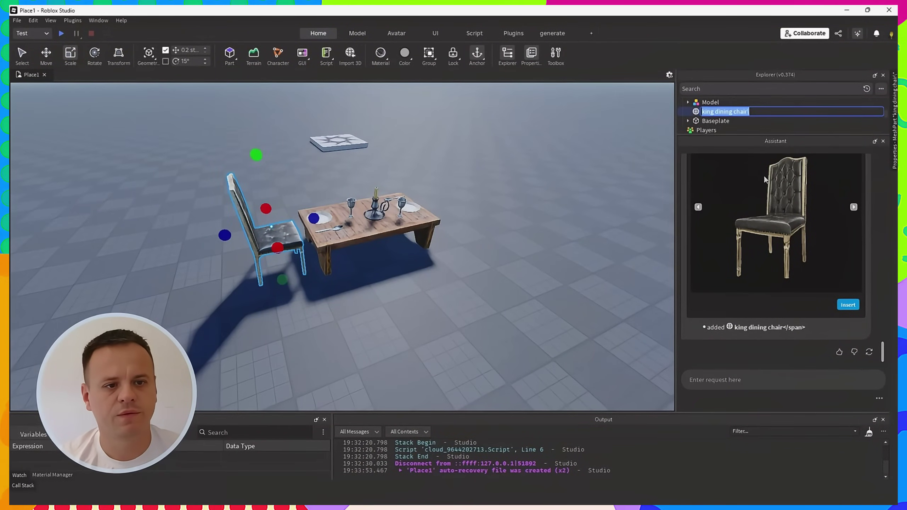
key(Right)
key(BackSpace)
key(Return)
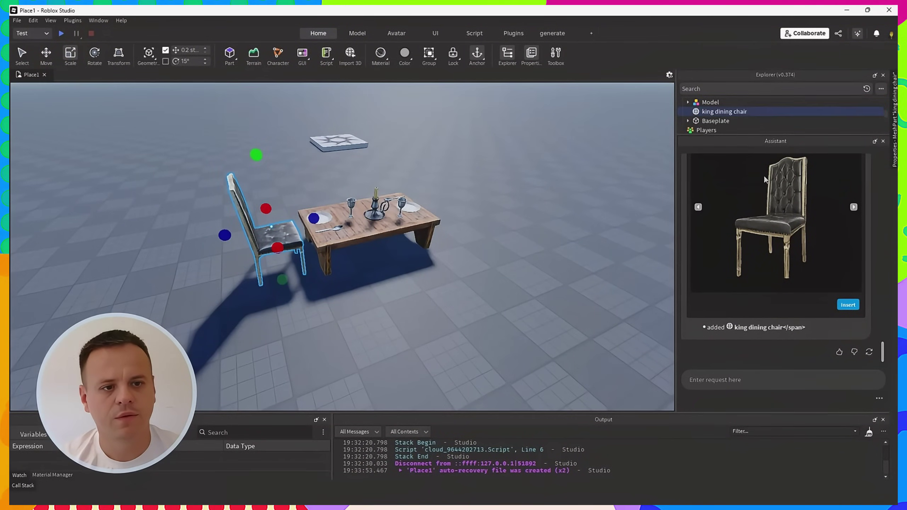
- Group the chair as a model and scale it down to match the table
right_click(734, 111)
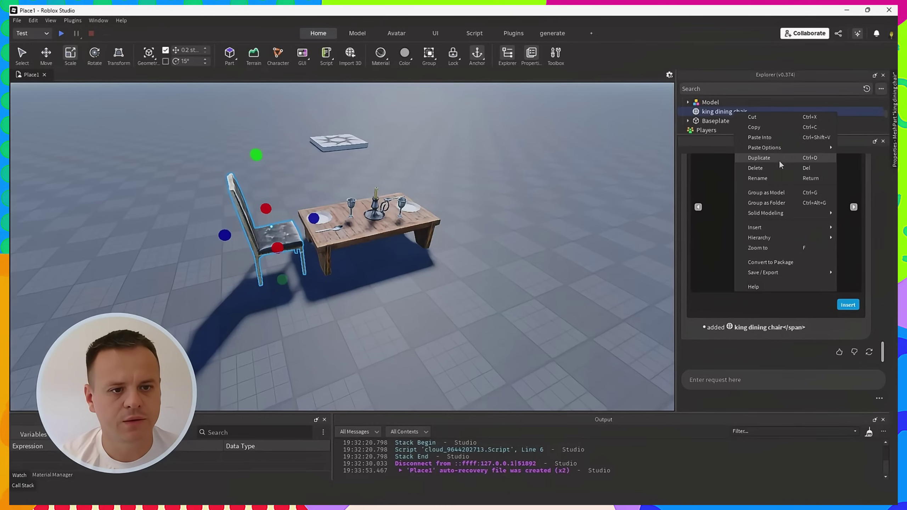
click(796, 193)
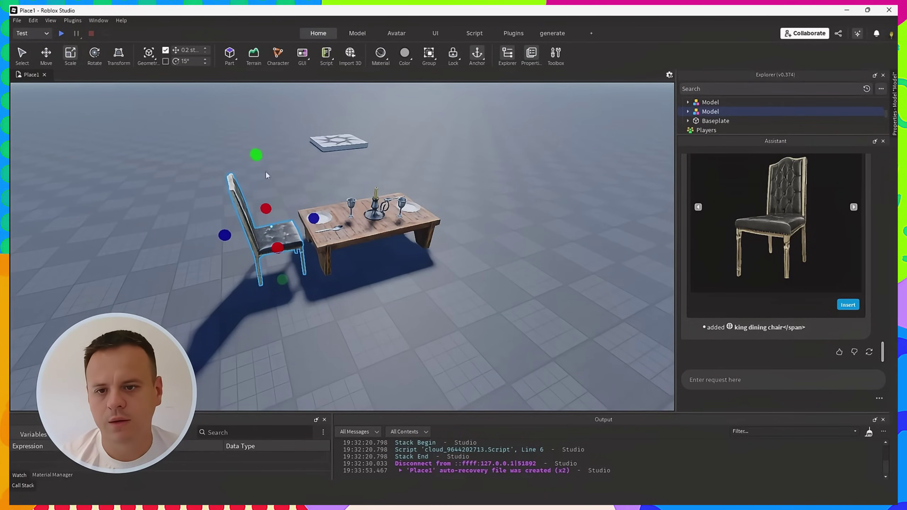
drag(256, 154, 258, 179)
right_drag(422, 184, 429, 179)
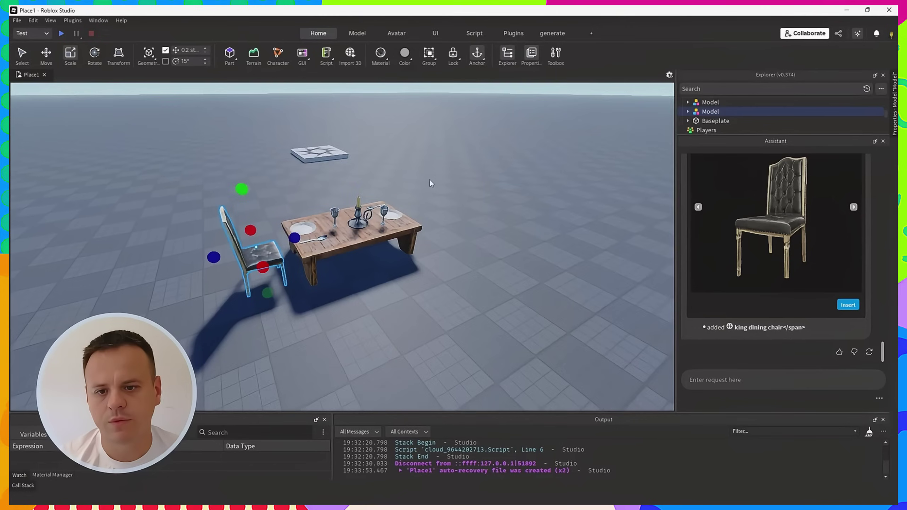
scroll(430, 183, up, 3)
drag(124, 147, 134, 156)
right_drag(264, 198, 259, 200)
scroll(268, 199, down, 2)
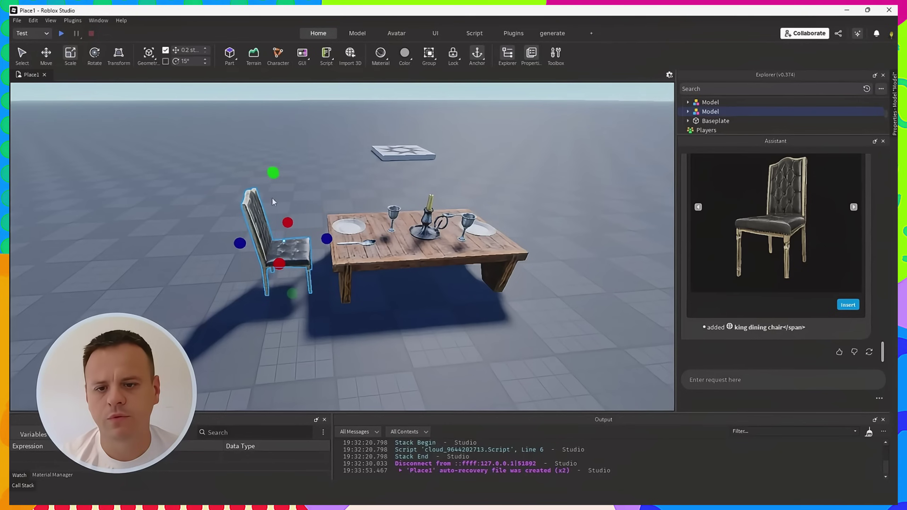
- Duplicate the chair model and place the copy at the opposite end of the table, facing the first chair
key(ctrl+d)
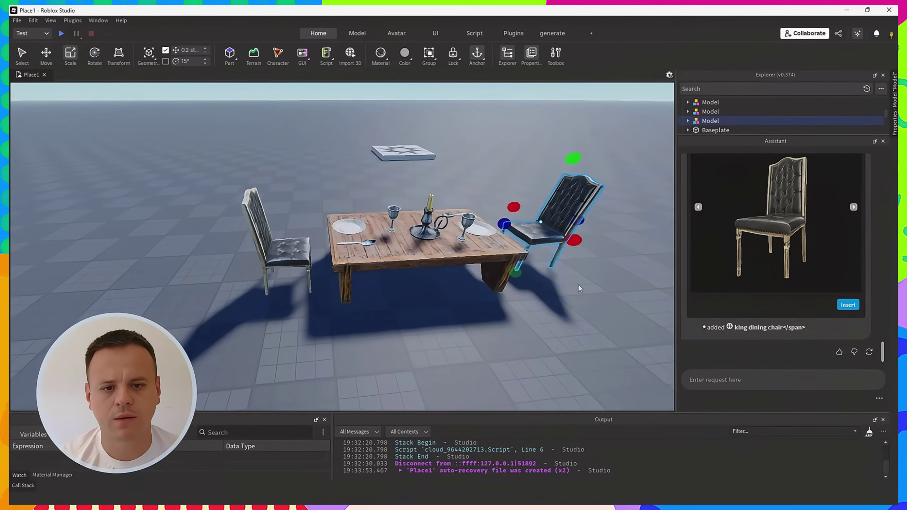
right_drag(578, 286, 572, 285)
drag(496, 296, 468, 316)
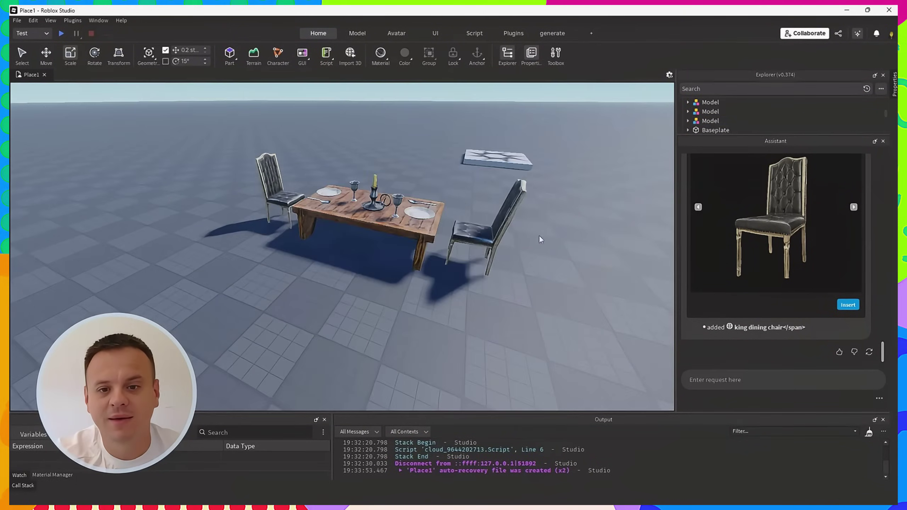
key(d)
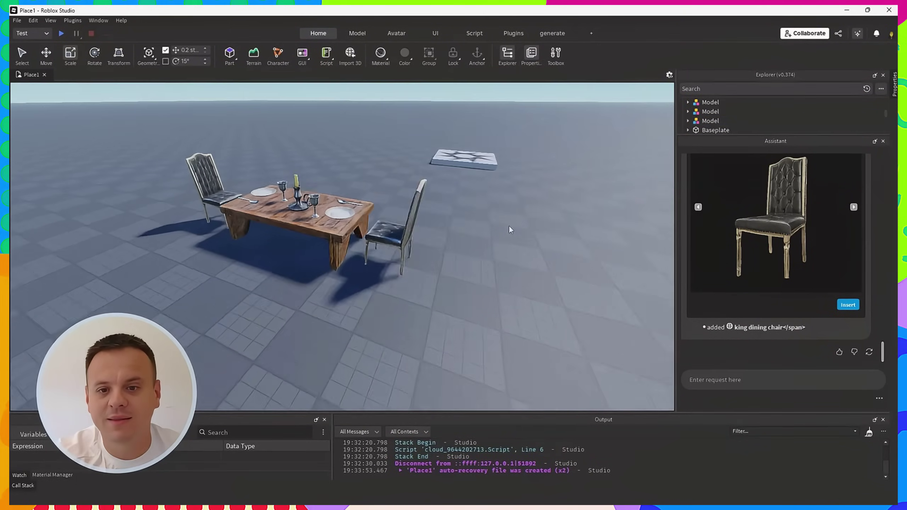
right_drag(509, 225, 507, 227)
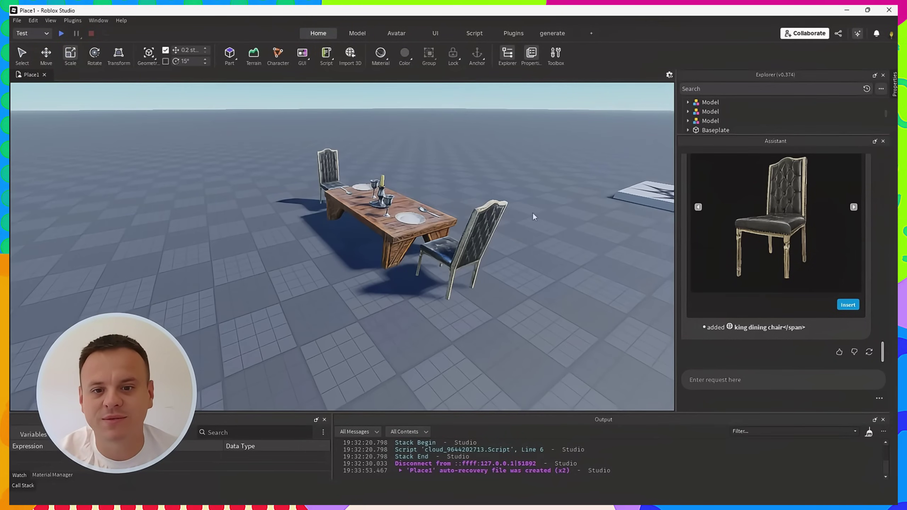
key(d)
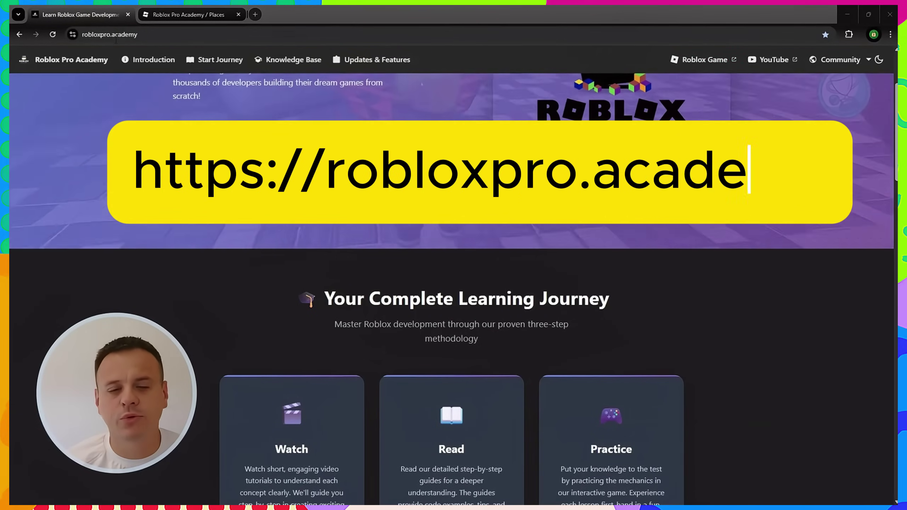
- Switch to the browser, open the Roblox game page from the Roblox Pro Academy website and launch the game
scroll(719, 75, up, 3)
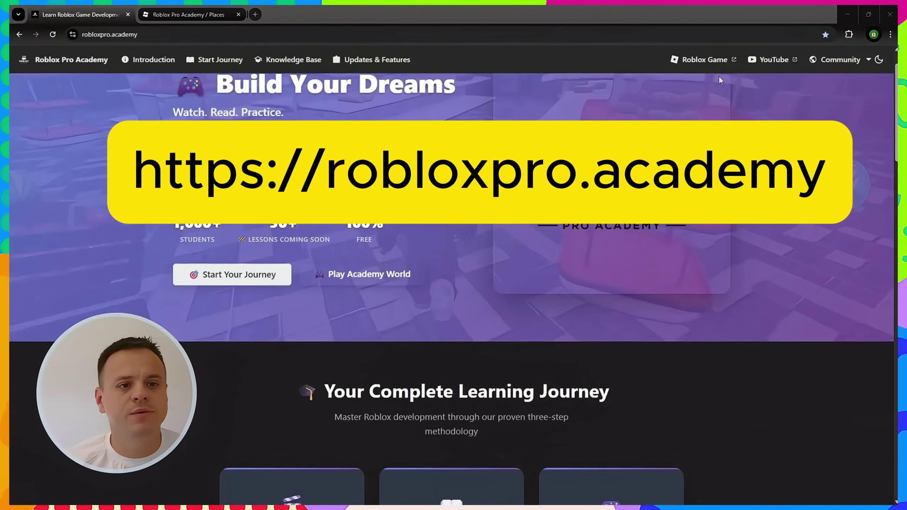
click(694, 60)
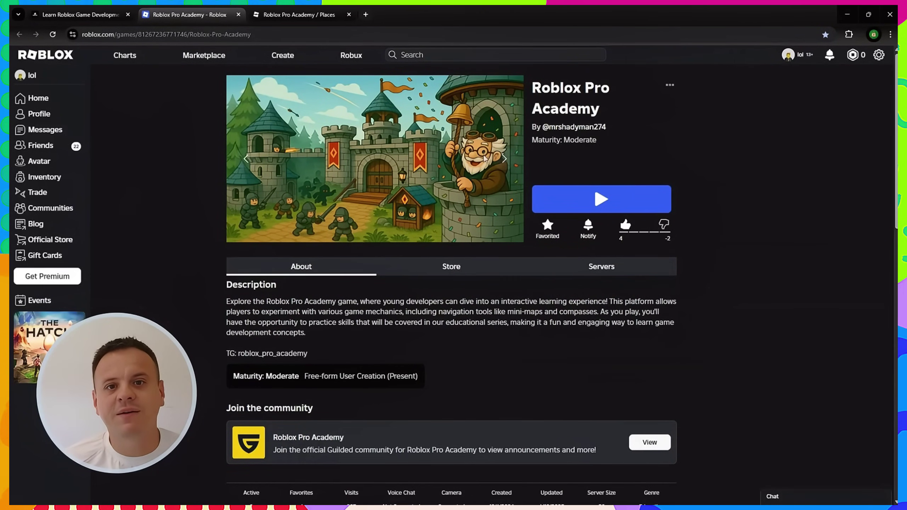
click(585, 198)
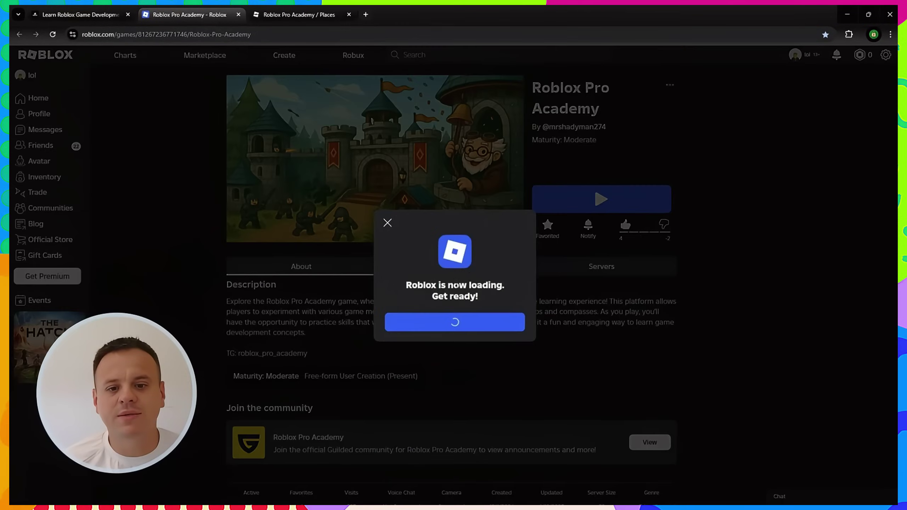
click(481, 122)
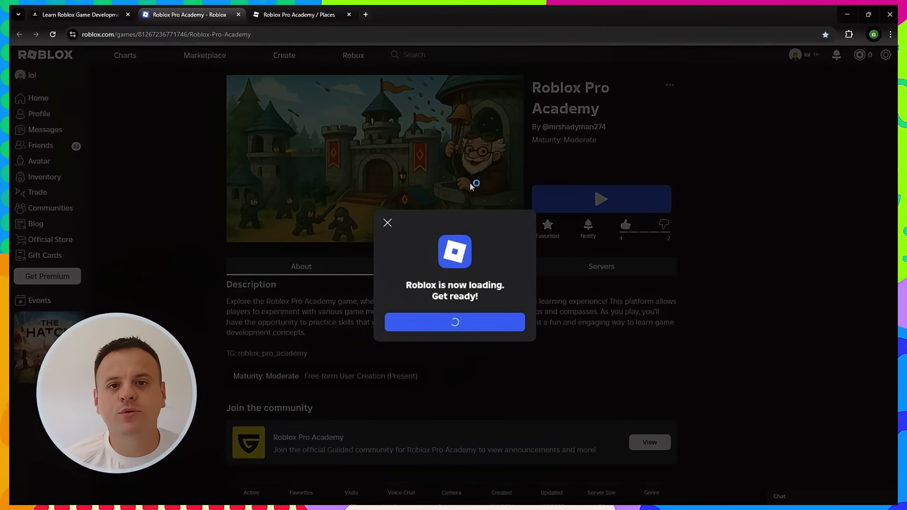
- Dismiss the browser's loading notice and open Roblox Pro Academy from the recently played games on the Roblox home screen
click(388, 223)
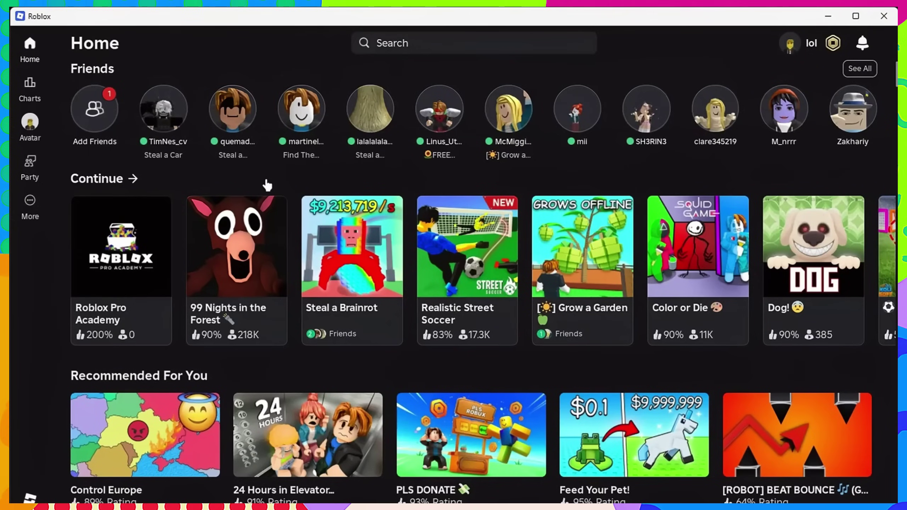
click(96, 299)
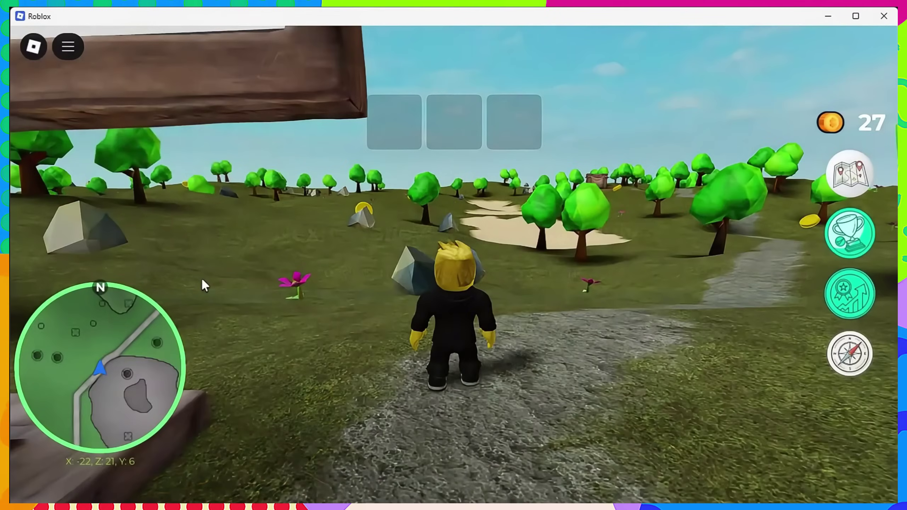
- Walk the avatar across the grassy map to the brick-paved house and teleport to the AI Lab
key(w)
right_drag(588, 291, 588, 290)
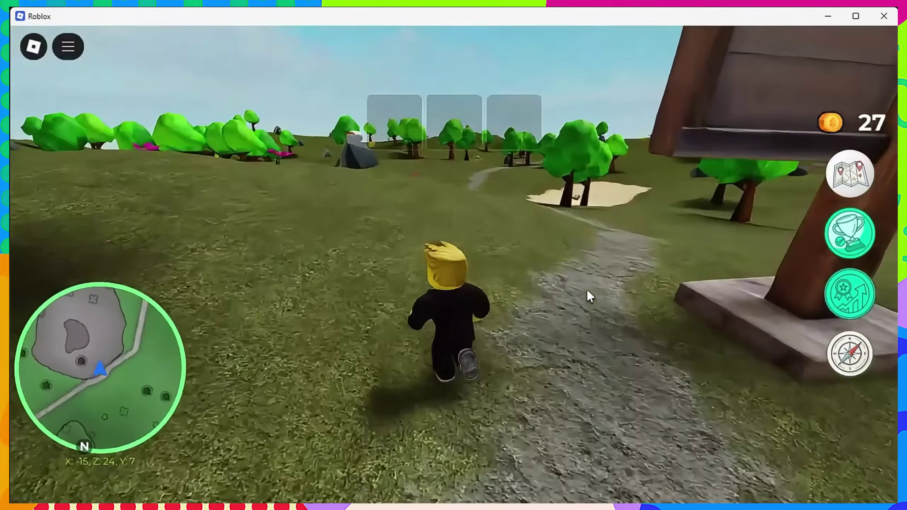
right_drag(587, 291, 588, 291)
key(a)
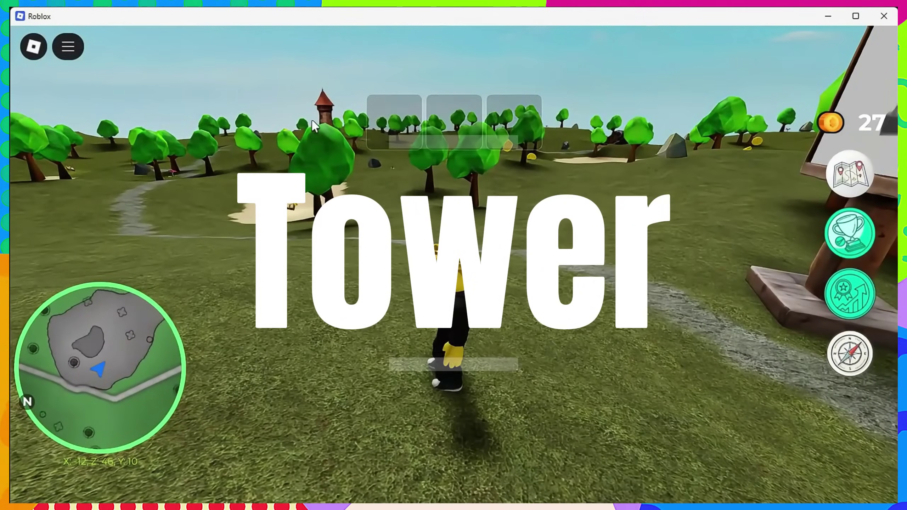
key(w)
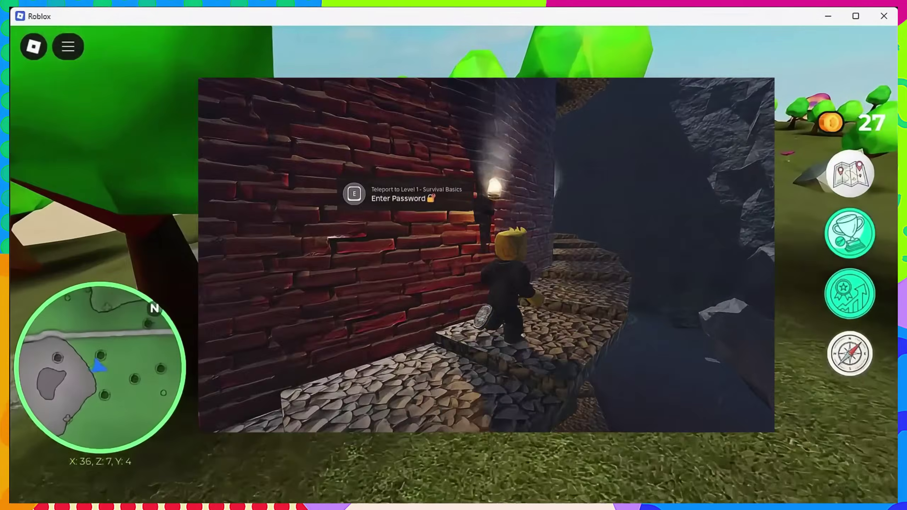
key(w)
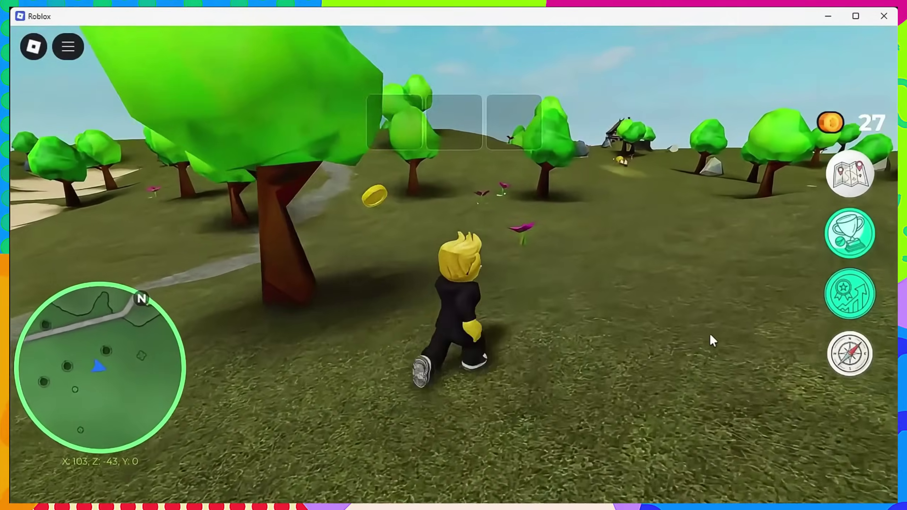
key(w)
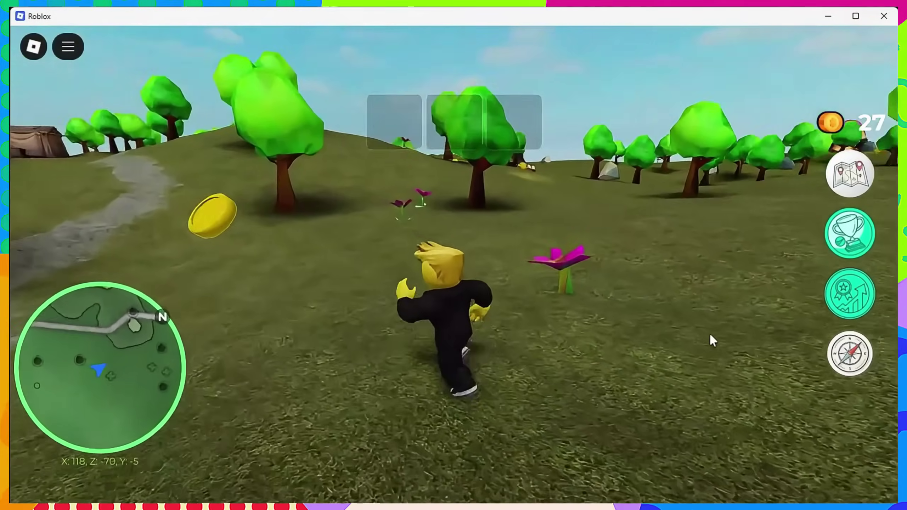
key(w)
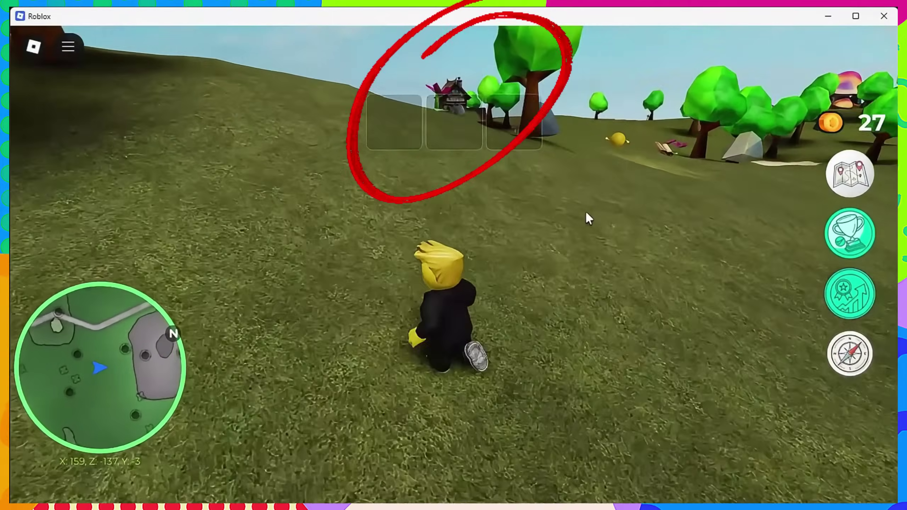
key(a)
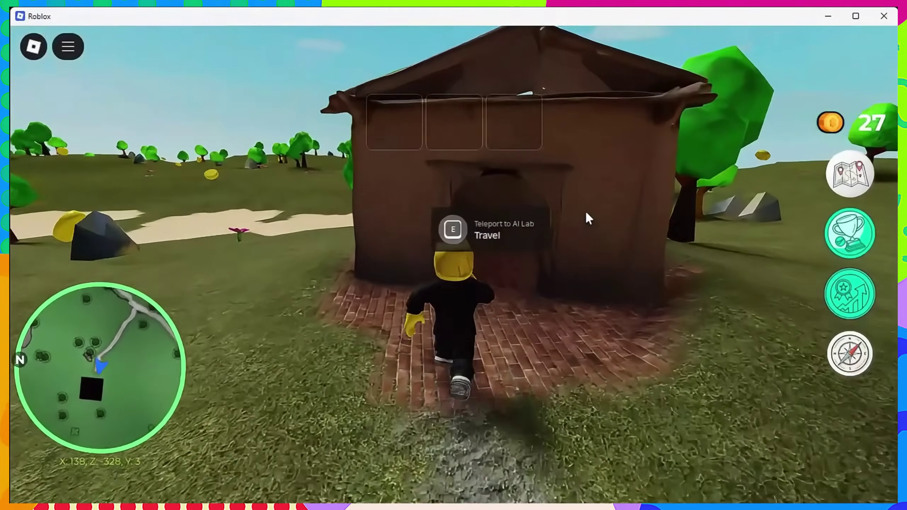
click(480, 226)
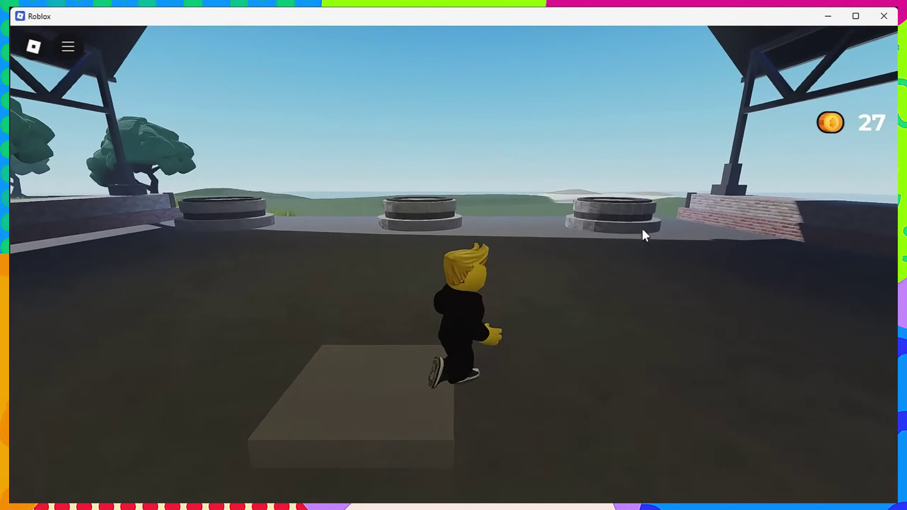
- Walk the avatar out from the AI Lab spawn platform towards the row of round stone stands
key(w)
right_drag(657, 238, 656, 238)
key(s)
key(w)
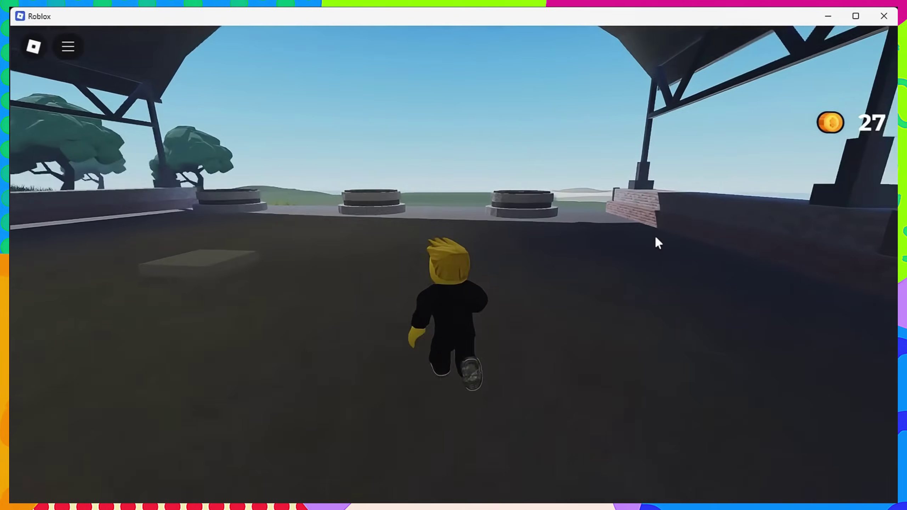
key(w)
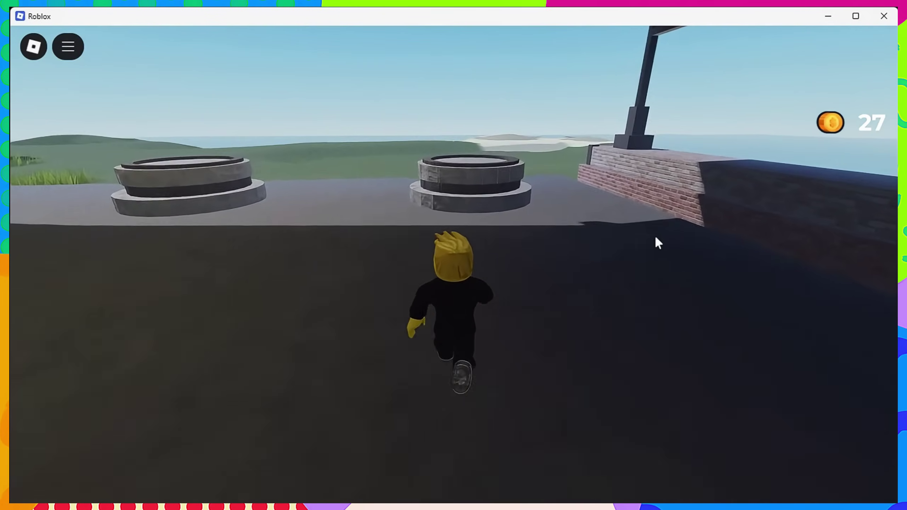
key(w)
key(a)
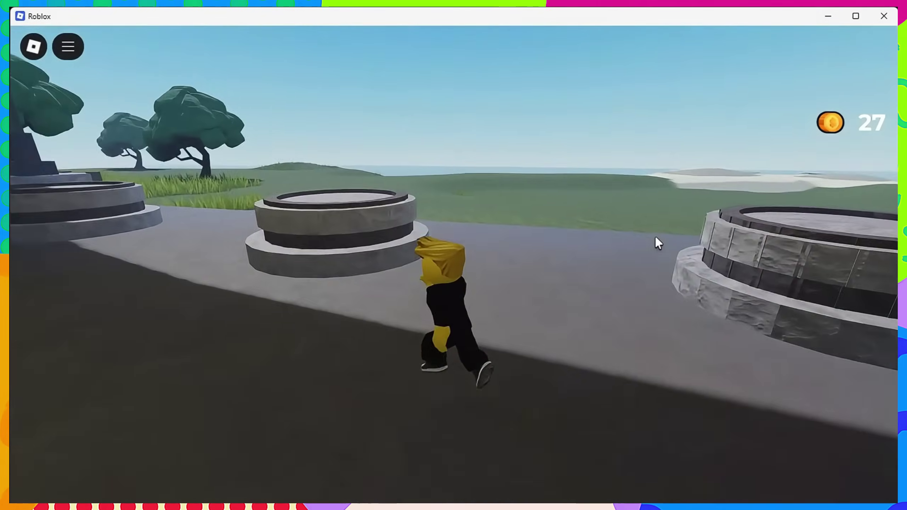
- At the middle stand, generate a monster with the mossy antlered head, mushroom torso, tentacle legs and bat-wing arms
key(w)
key(s)
right_drag(655, 238, 655, 237)
key(d)
key(w)
key(a)
key(w)
key(s)
key(a)
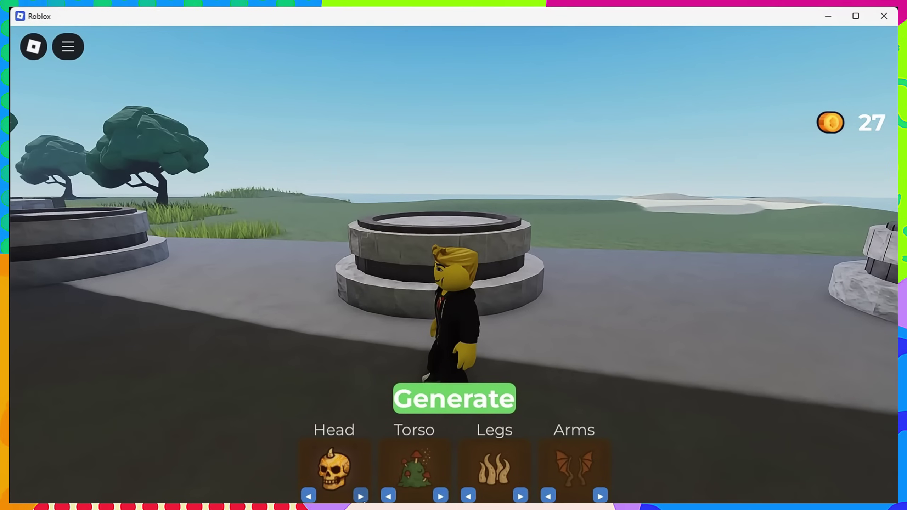
click(454, 400)
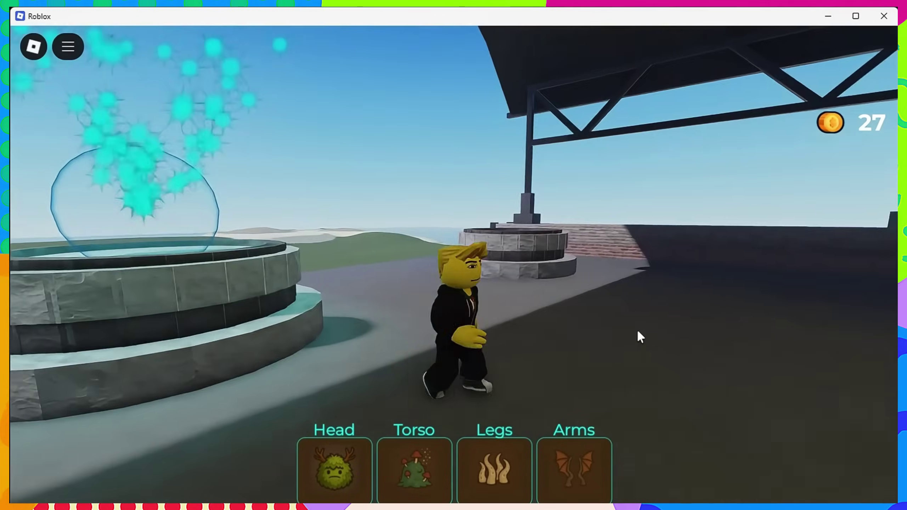
- At the stand nearest the brick wall, generate a monster with the robot head, spiked torso, tentacle legs and bat-wing arms
key(w)
right_drag(638, 331, 638, 331)
key(d)
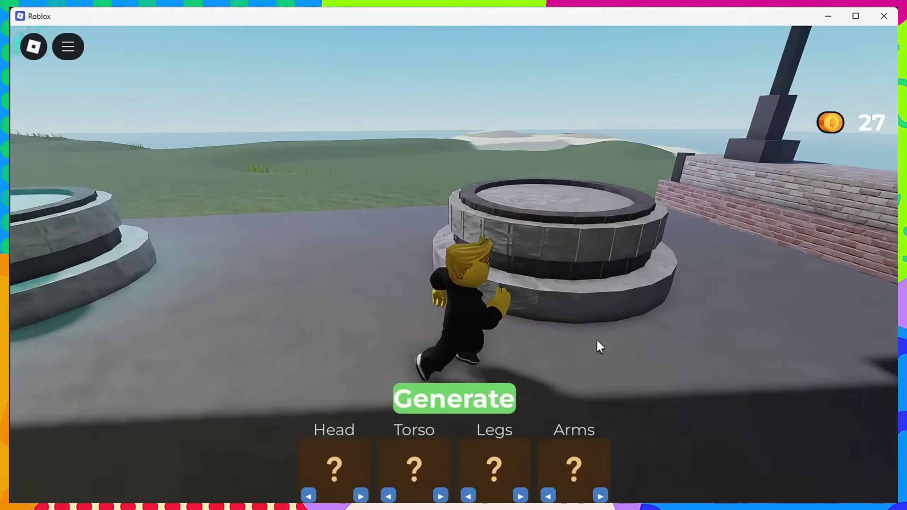
click(481, 396)
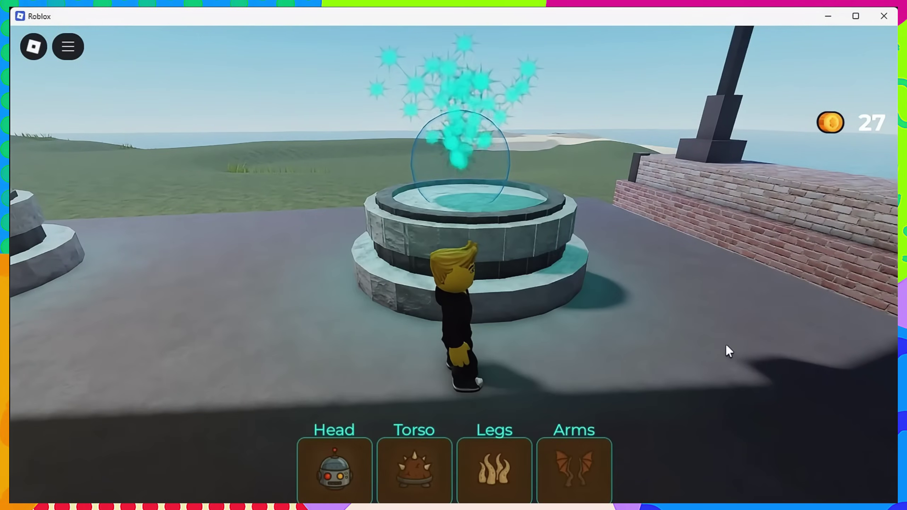
- Walk back to the middle stand and check the progress of the mossy monster's generation
right_drag(715, 338, 716, 338)
key(a)
key(w)
key(d)
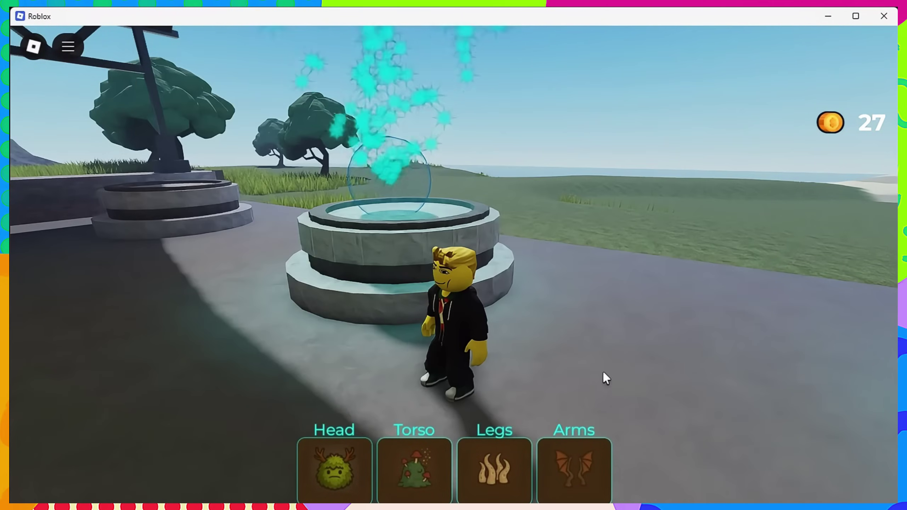
mouse_move(602, 373)
right_down()
mouse_move(593, 367)
mouse_move(607, 378)
right_up()
key(d)
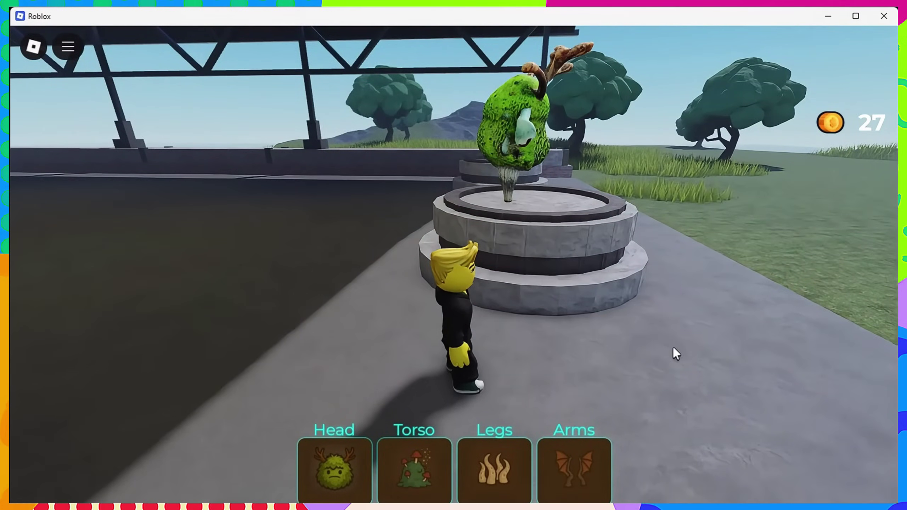
- Move around the stone stands and examine the generated monsters from several sides
right_drag(673, 348, 672, 346)
key(d)
key(a)
key(d)
right_drag(591, 336, 590, 335)
key(s)
key(a)
key(w)
key(space)
key(w)
key(space)
key(s)
key(a)
key(a)
key(w)
key(s)
key(a)
key(s)
key(w)
key(d)
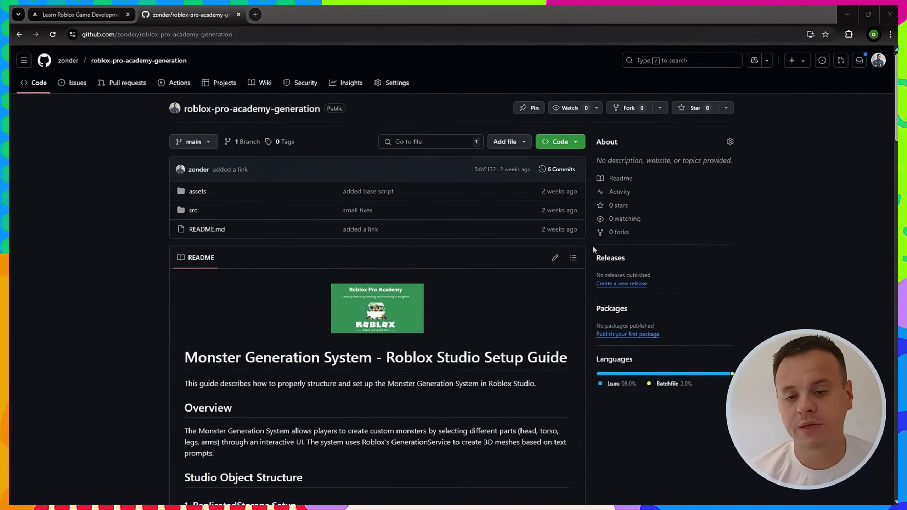
- Switch to the browser and read the Studio object structure in the roblox-pro-academy-generation repository's README on GitHub
scroll(593, 239, down, 9)
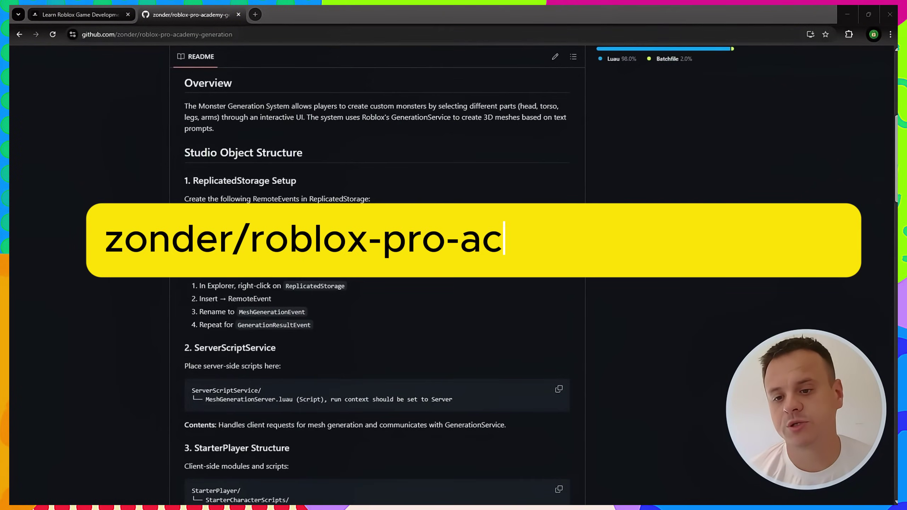
scroll(377, 272, down, 3)
scroll(377, 275, down, 3)
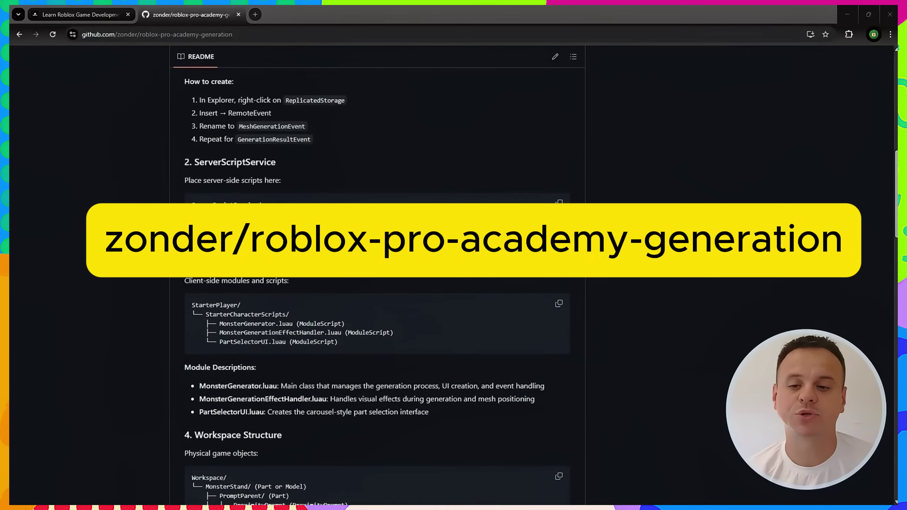
scroll(377, 275, down, 4)
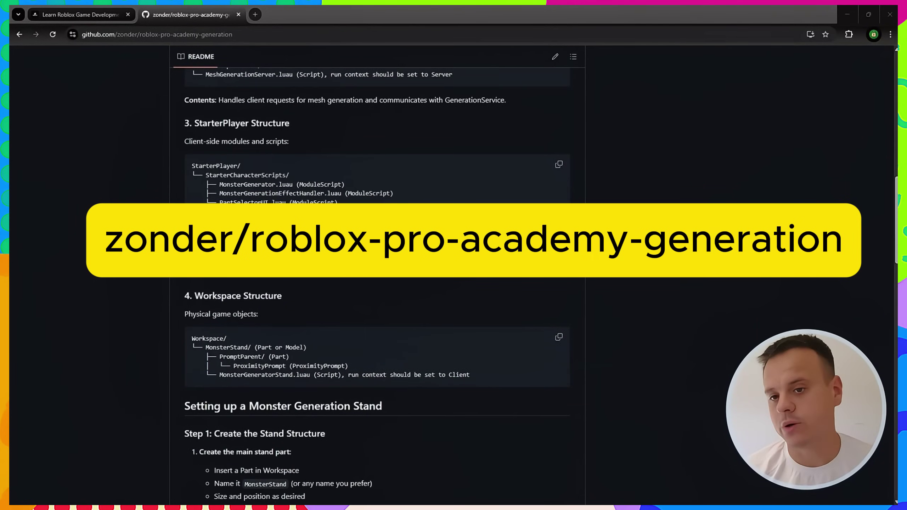
scroll(377, 275, up, 3)
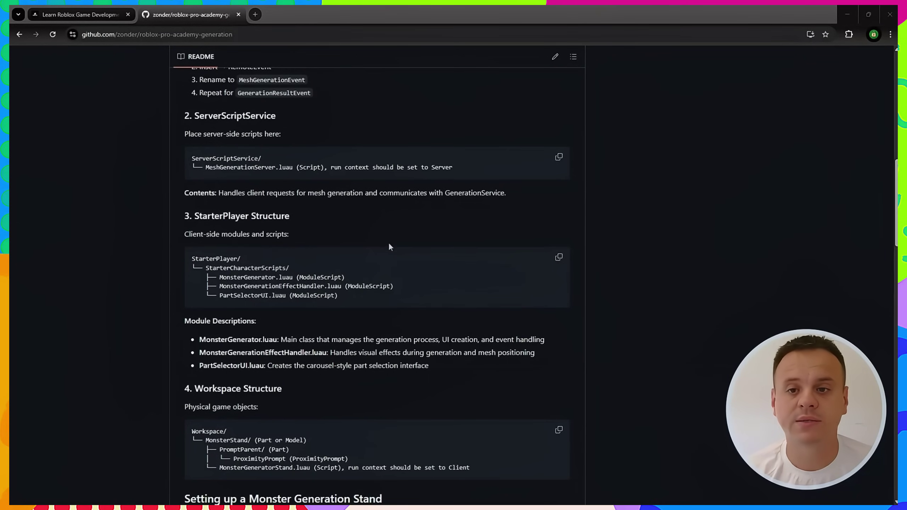
scroll(390, 242, up, 4)
scroll(392, 245, up, 4)
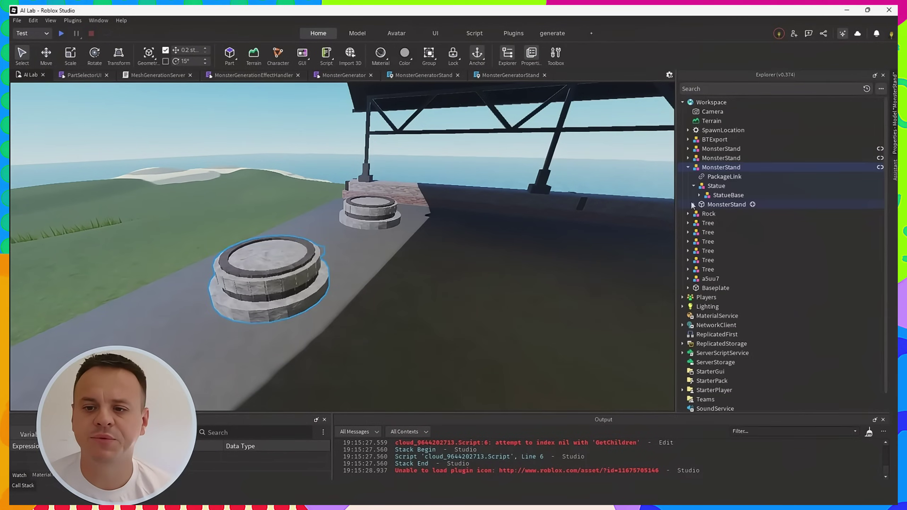
- In the AI Lab place in Roblox Studio, expand the MonsterStand part and its PromptParent, review the MonsterGeneratorStand script and close it
click(692, 203)
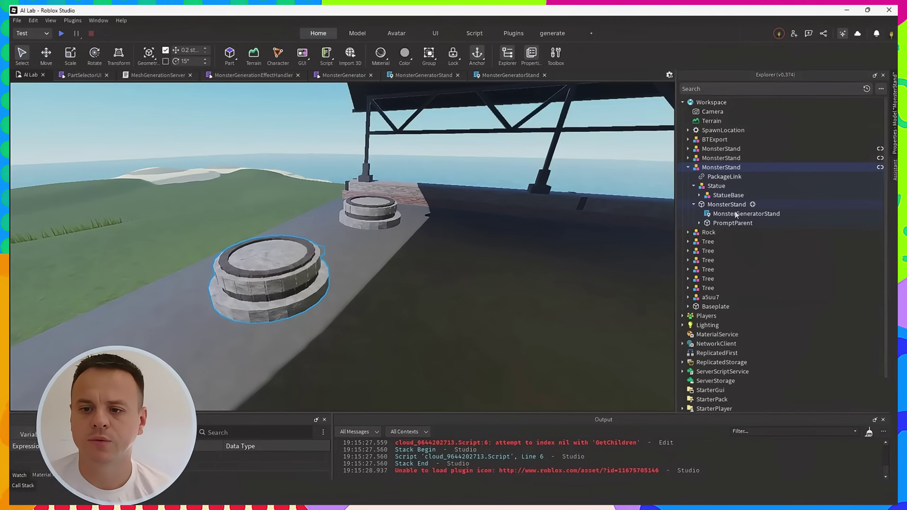
click(699, 223)
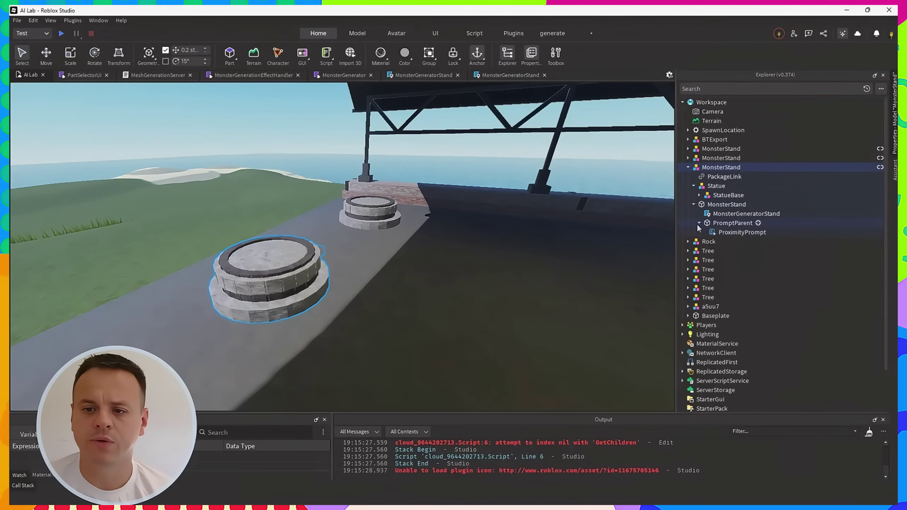
click(726, 204)
click(731, 212)
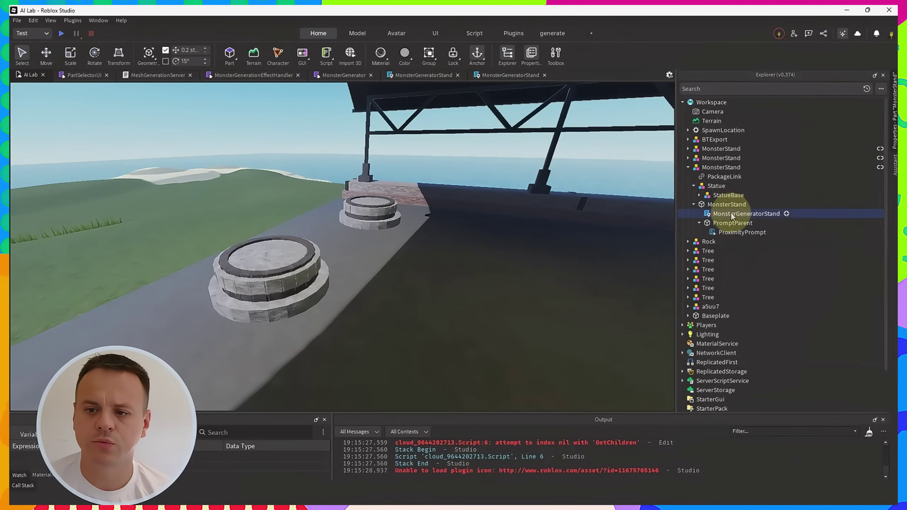
double_click(730, 213)
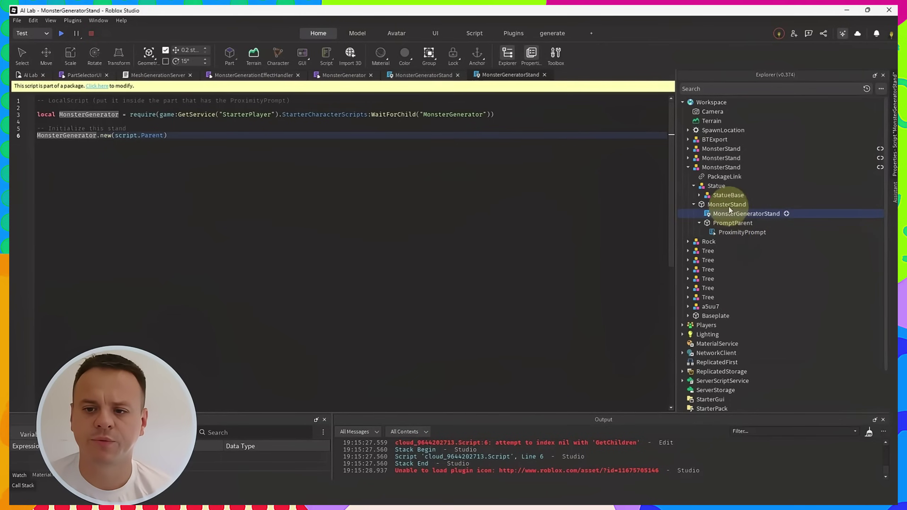
click(544, 74)
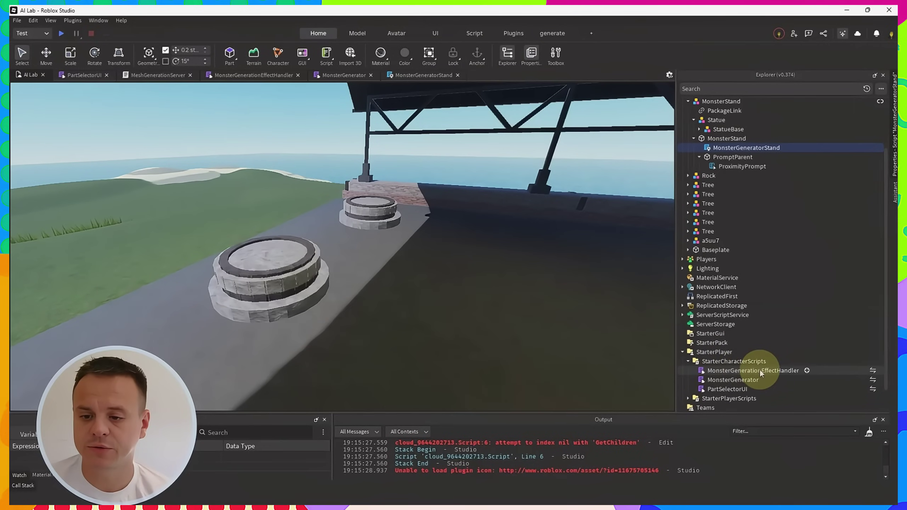
- Review the MonsterGenerationEffectHandler, PartSelectorUI and MonsterGenerator scripts in StarterCharacterScripts, including the part options data in MonsterGenerator
double_click(741, 370)
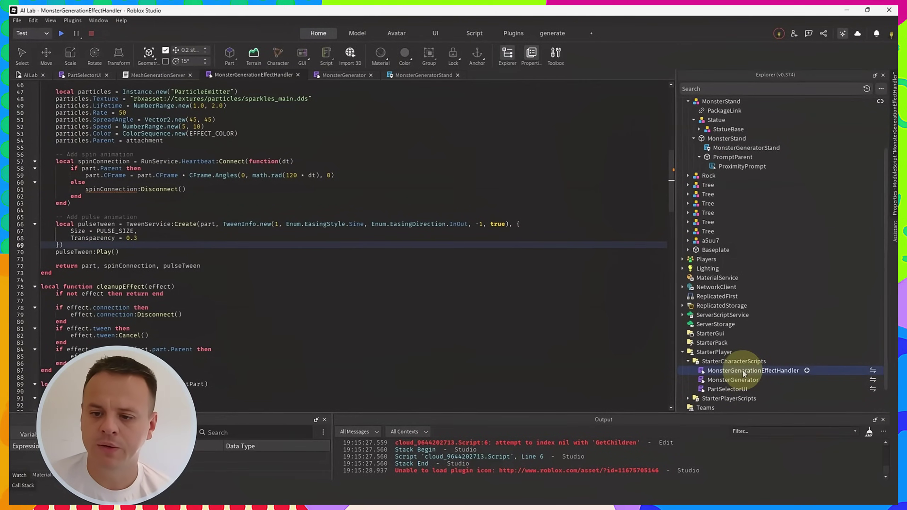
double_click(733, 389)
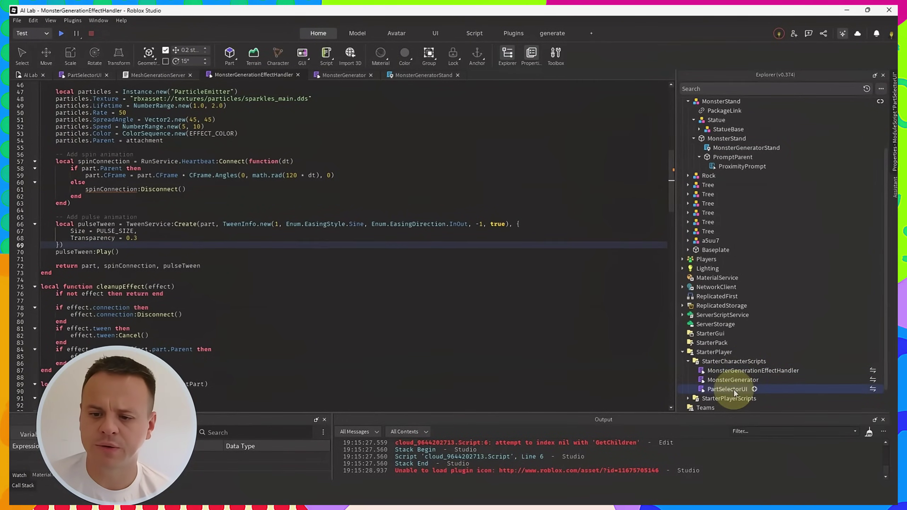
scroll(523, 227, down, 5)
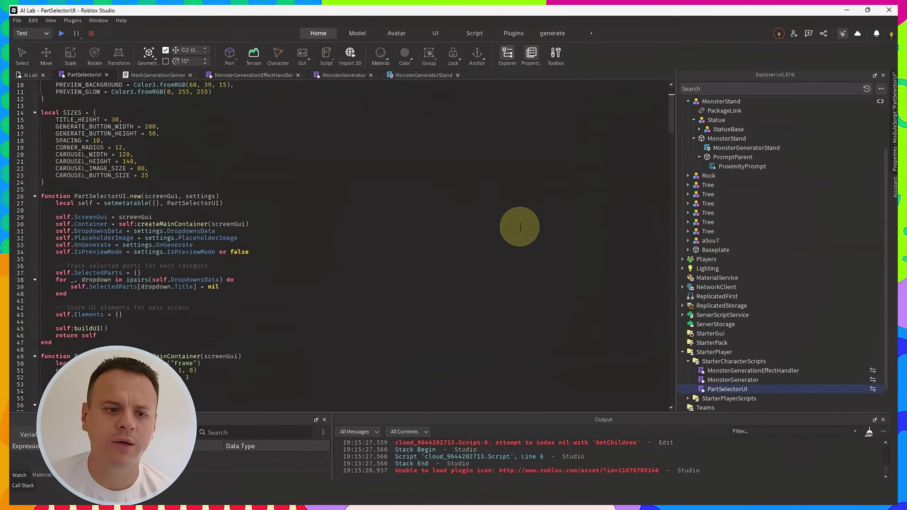
double_click(735, 380)
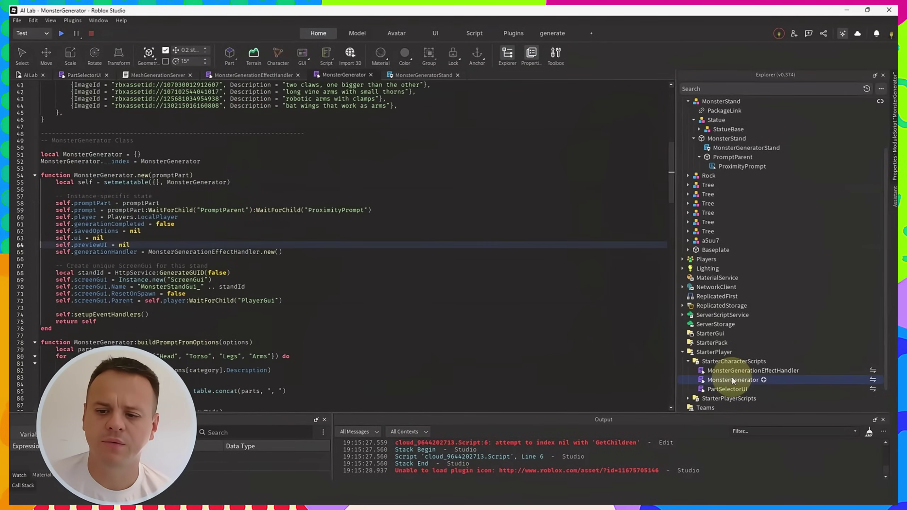
scroll(343, 247, up, 12)
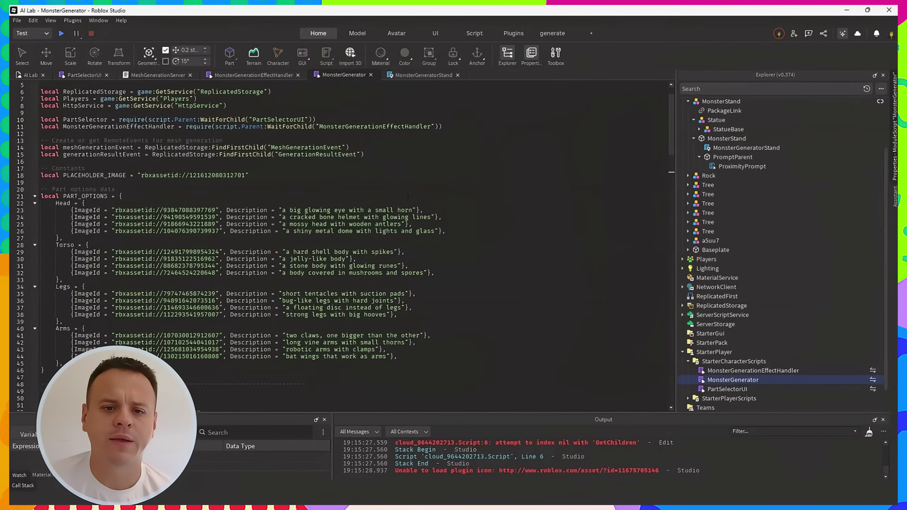
- Review the rest of MonsterGenerator, including its constructor, buildPromptFromOptions and createUI functions, and return to the PART_OPTIONS table
scroll(263, 192, down, 4)
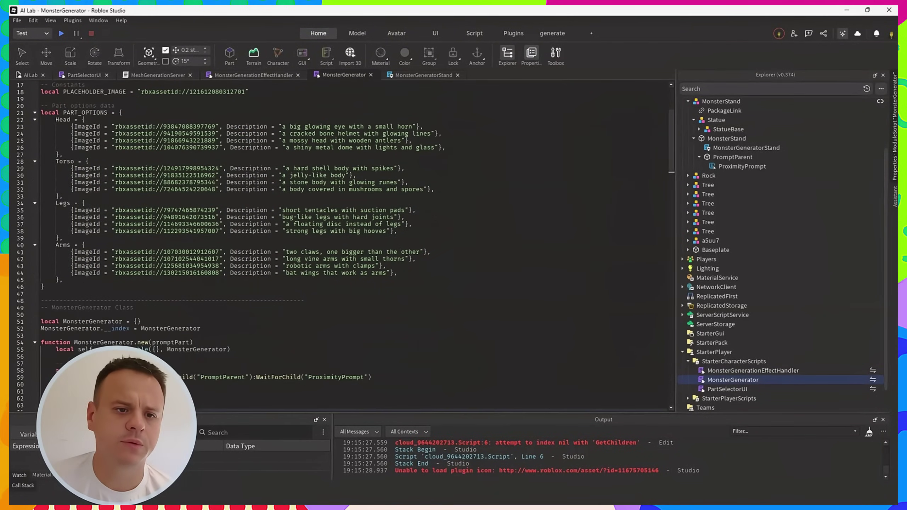
scroll(364, 257, down, 17)
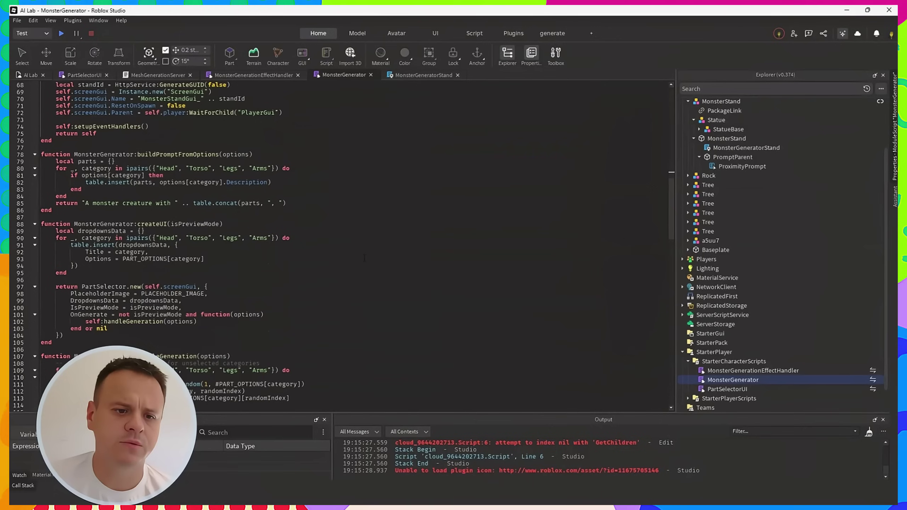
scroll(371, 252, up, 14)
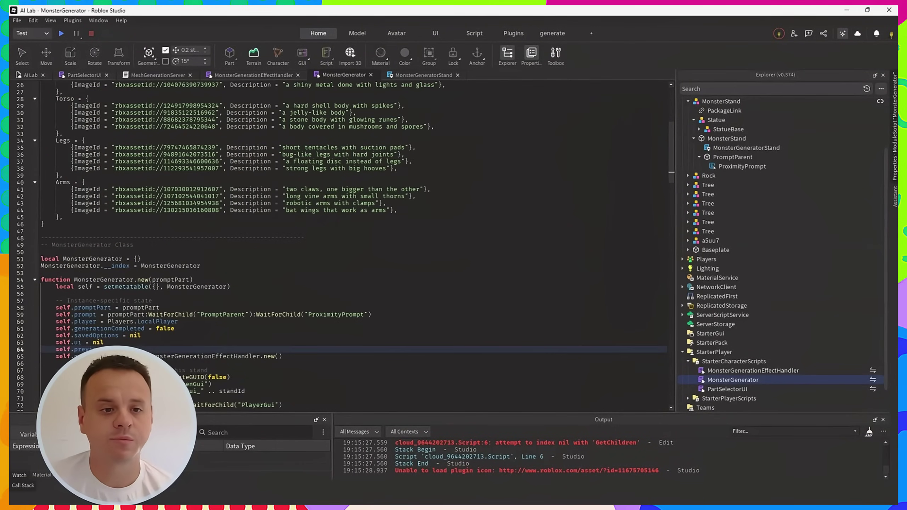
scroll(354, 247, up, 2)
scroll(353, 247, up, 1)
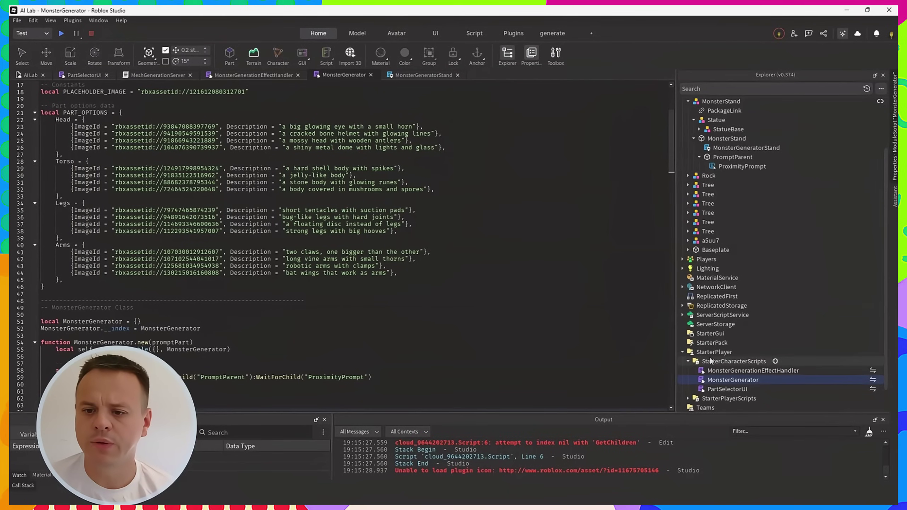
- Open the MeshGenerationServer script in ServerScriptService and examine its meshGenerationEvent handler, GenerateMeshAsync call and error branches
click(682, 314)
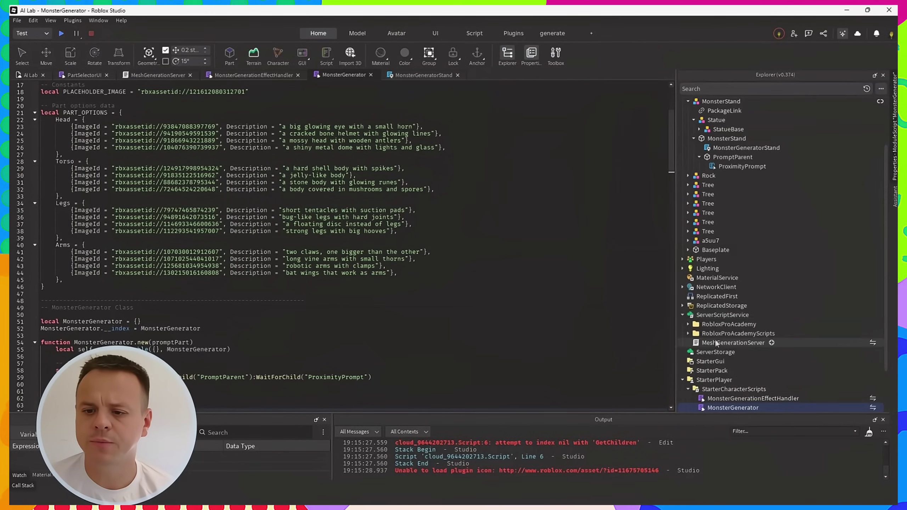
double_click(730, 343)
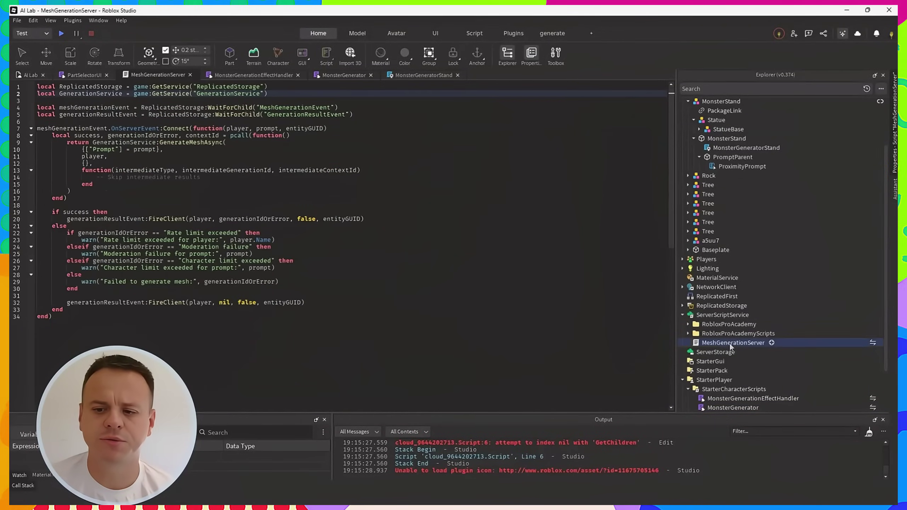
click(94, 163)
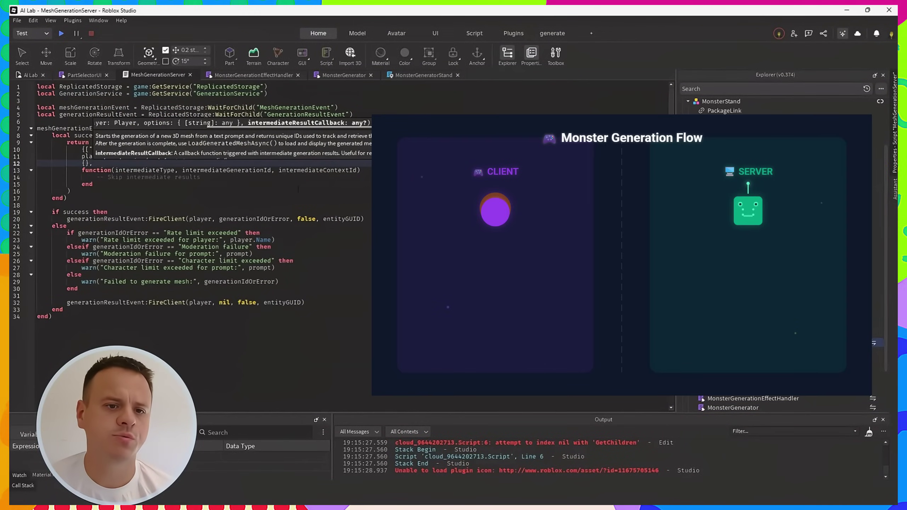
click(94, 184)
click(262, 233)
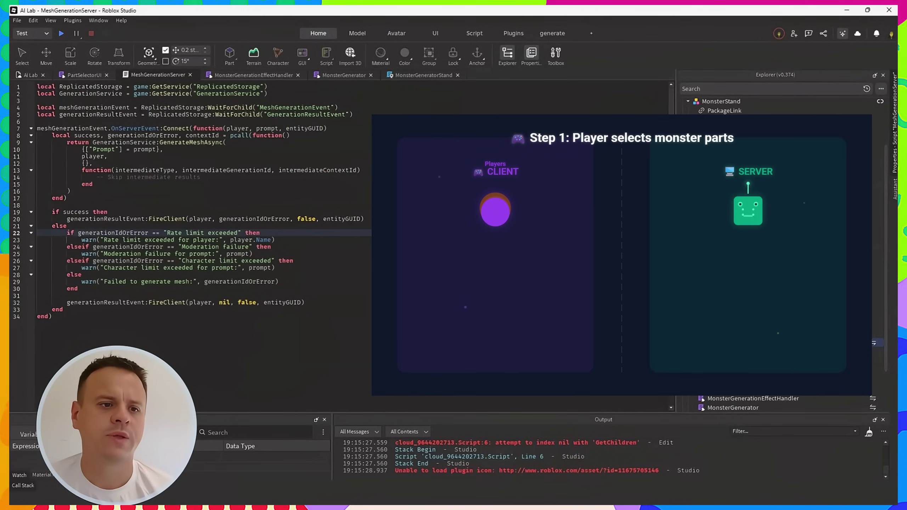
double_click(117, 107)
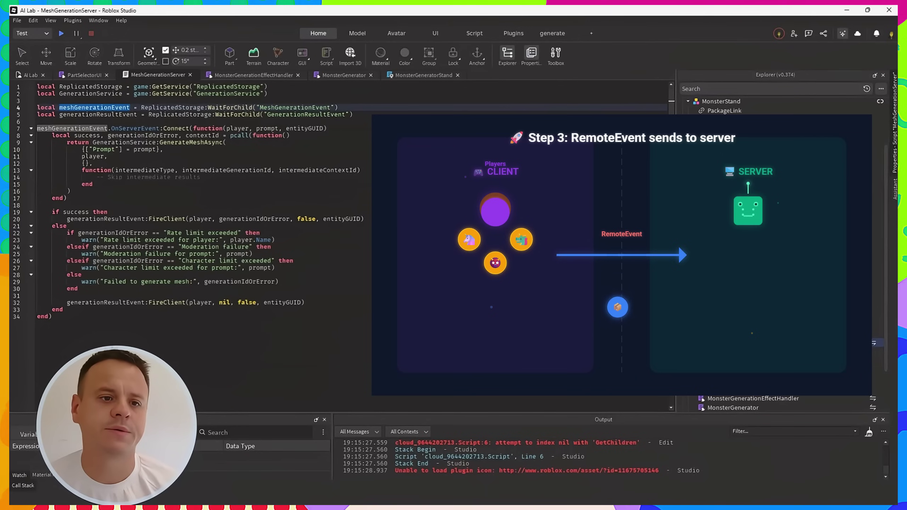
click(142, 143)
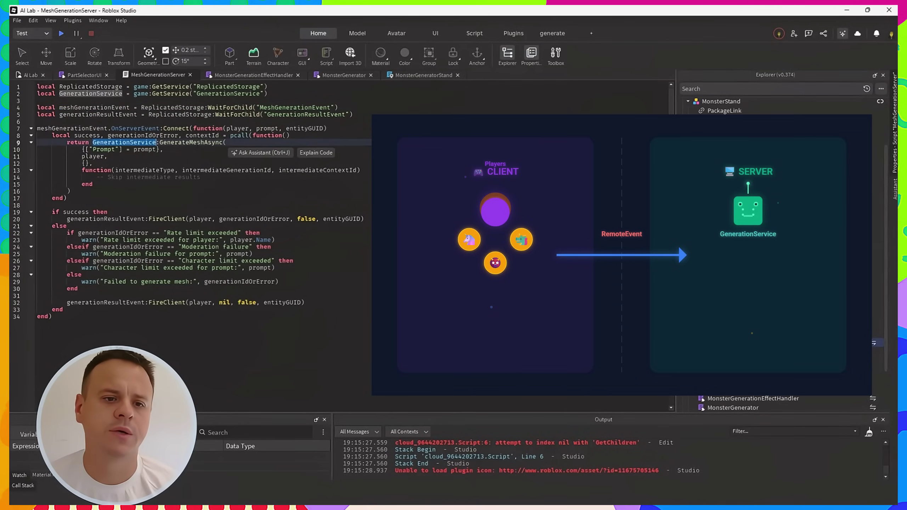
click(197, 135)
click(189, 142)
click(81, 177)
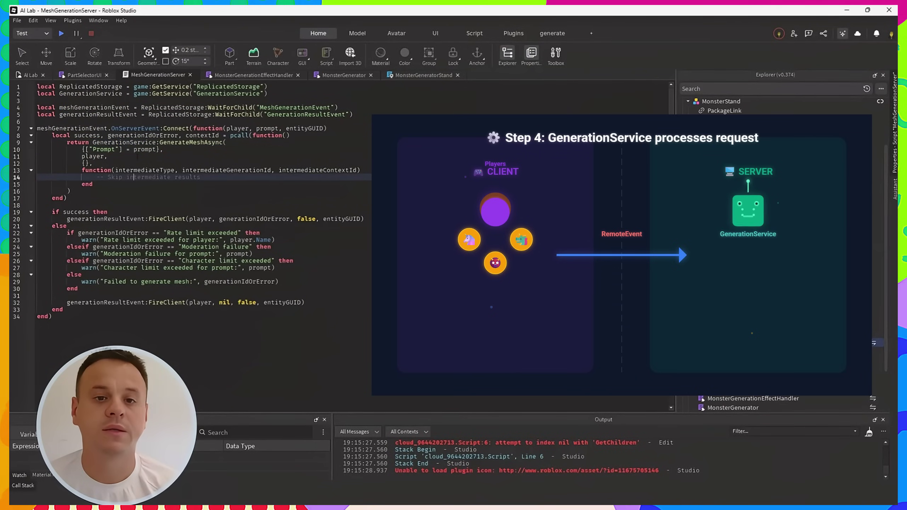
click(146, 149)
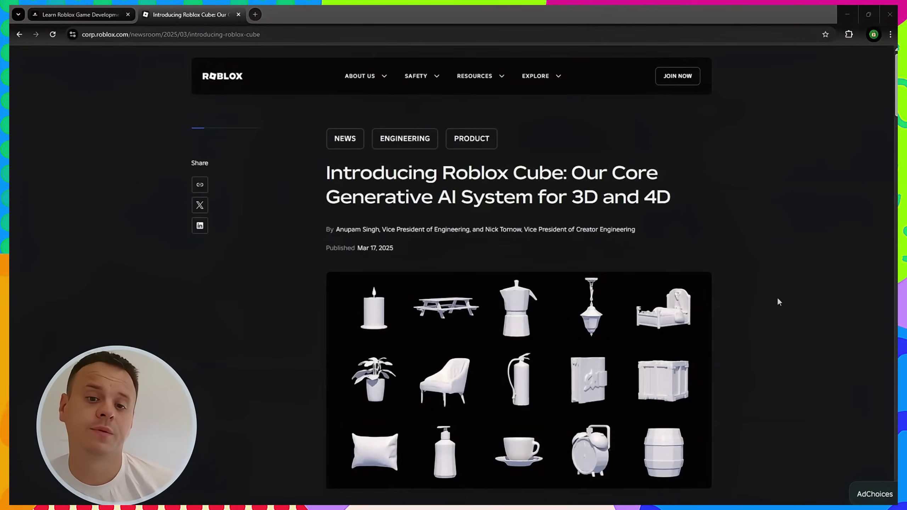
- Switch to the browser and read the Introducing Roblox Cube newsroom article through to its closing GitHub and HuggingFace links
scroll(777, 299, down, 10)
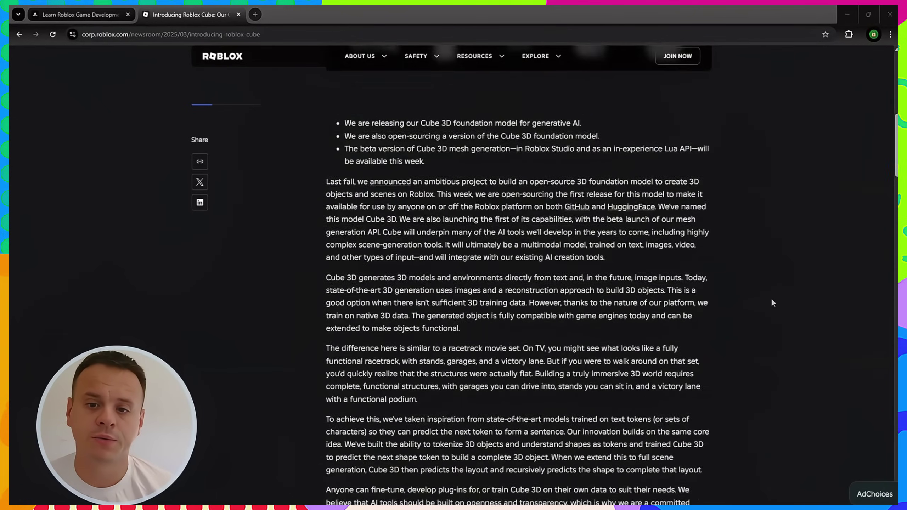
scroll(771, 302, down, 15)
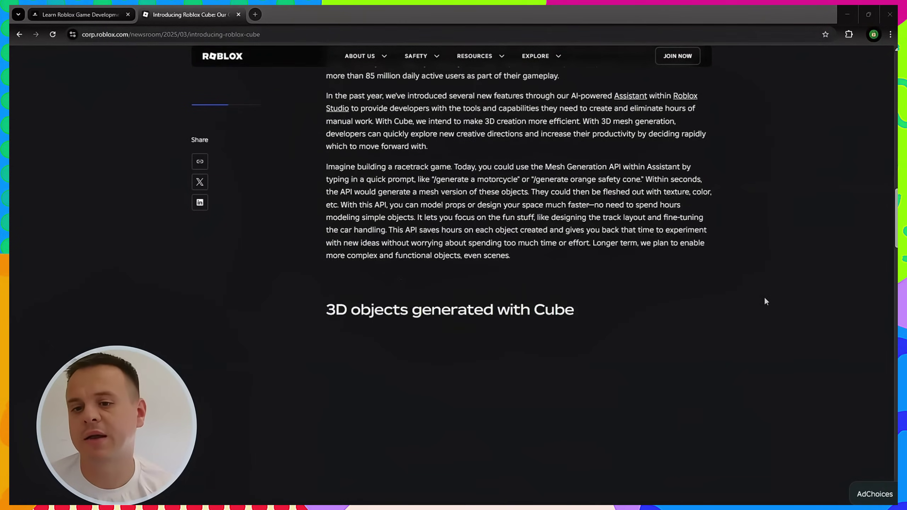
scroll(763, 300, down, 10)
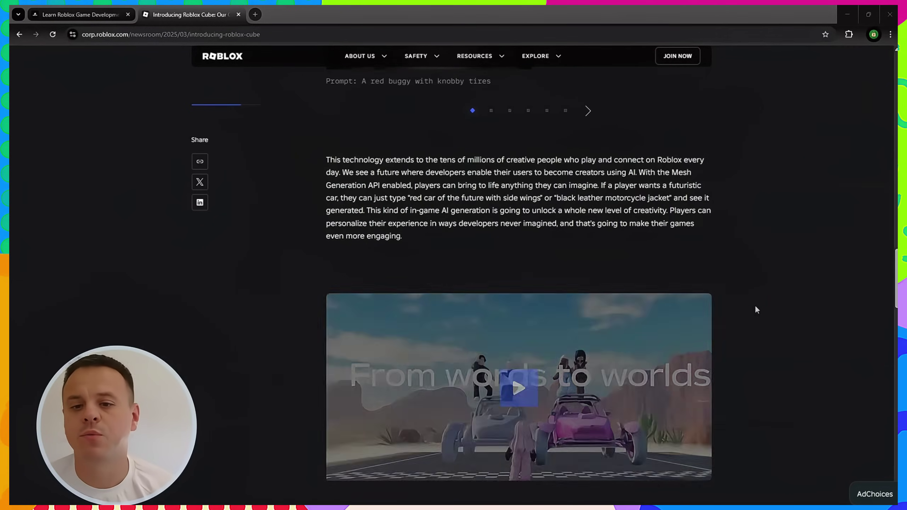
scroll(756, 306, down, 3)
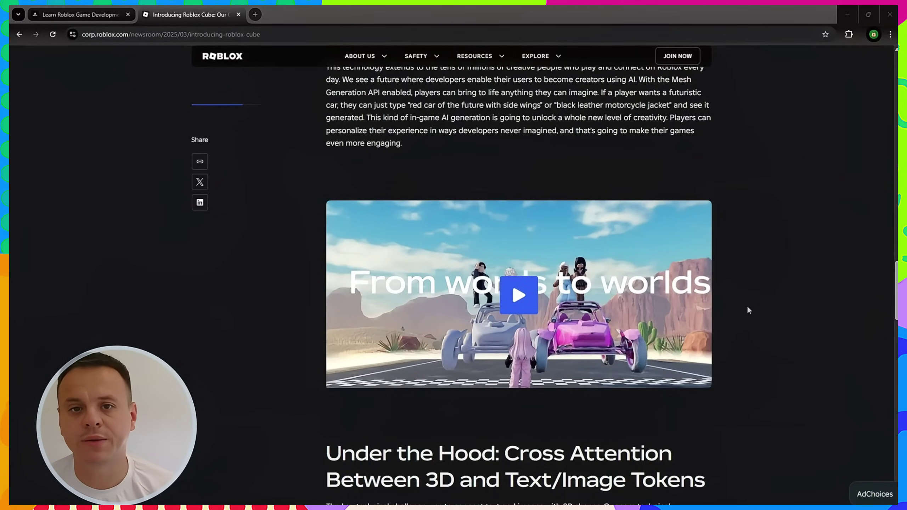
scroll(733, 310, down, 12)
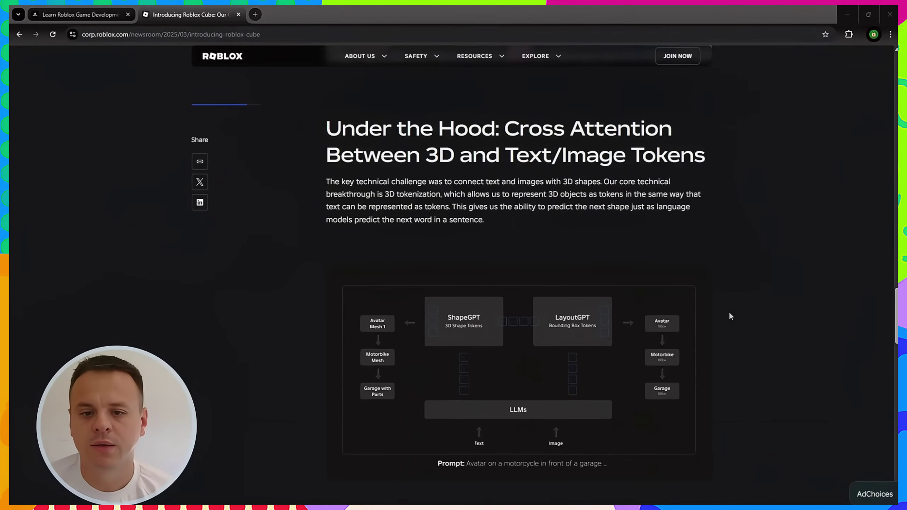
scroll(729, 311, down, 15)
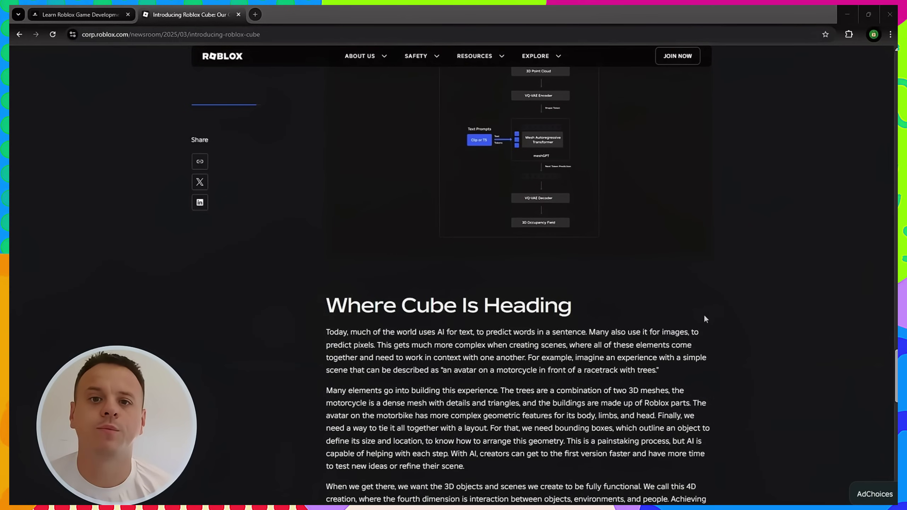
scroll(701, 312, down, 4)
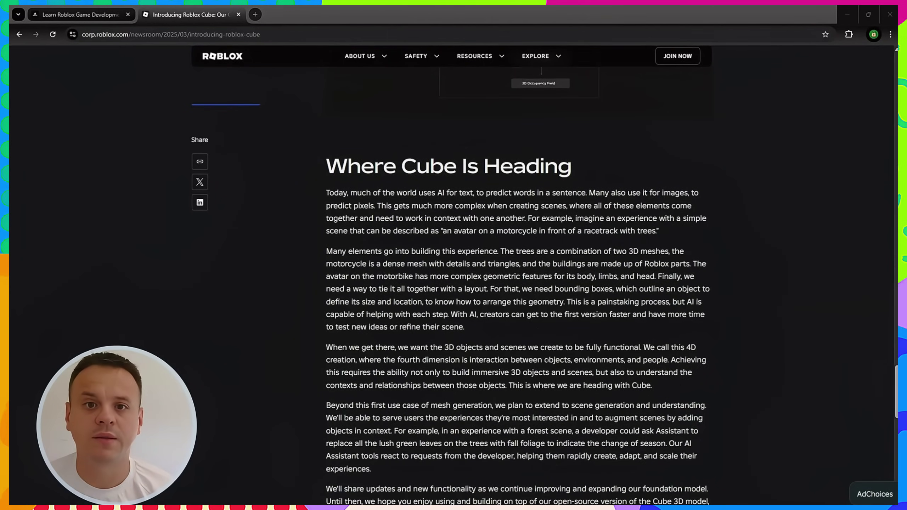
scroll(481, 301, down, 5)
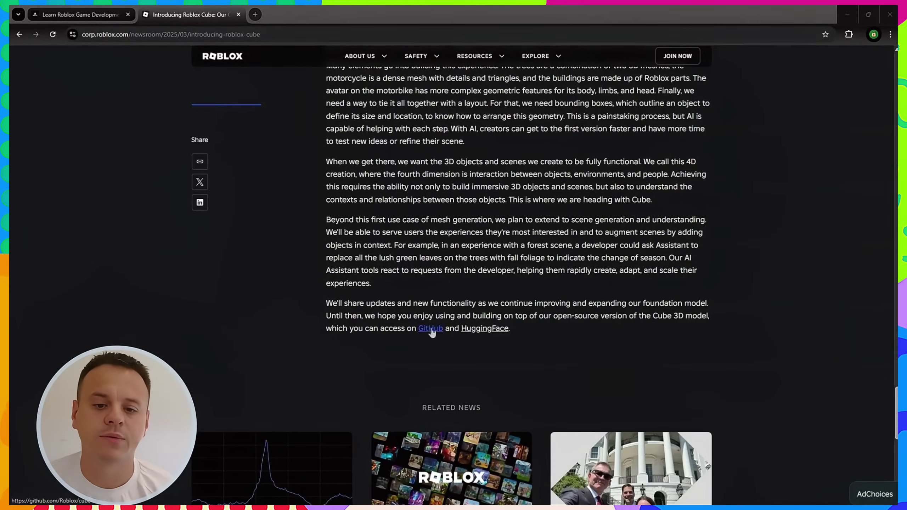
- Follow the article's HuggingFace link to the Roblox/cube3d-v0.1 model card and open its Roblox/cube3d-interactive space
click(486, 330)
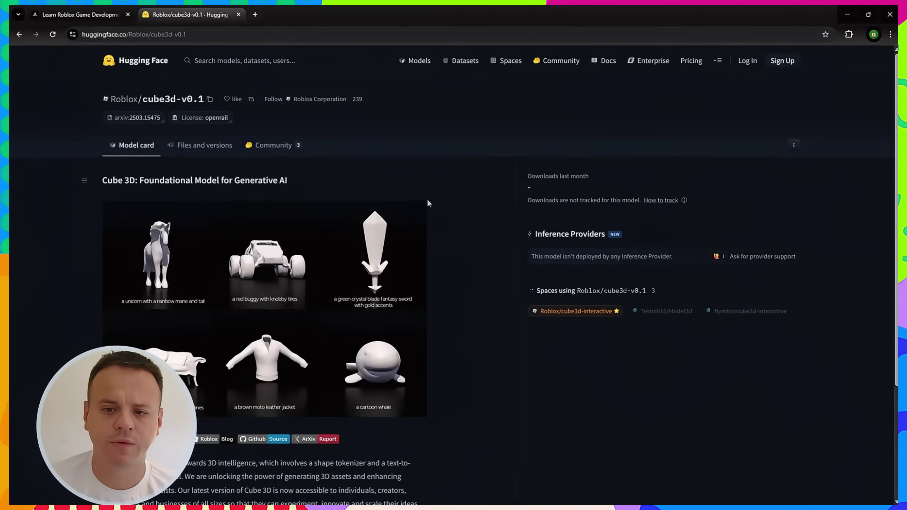
scroll(428, 163, down, 2)
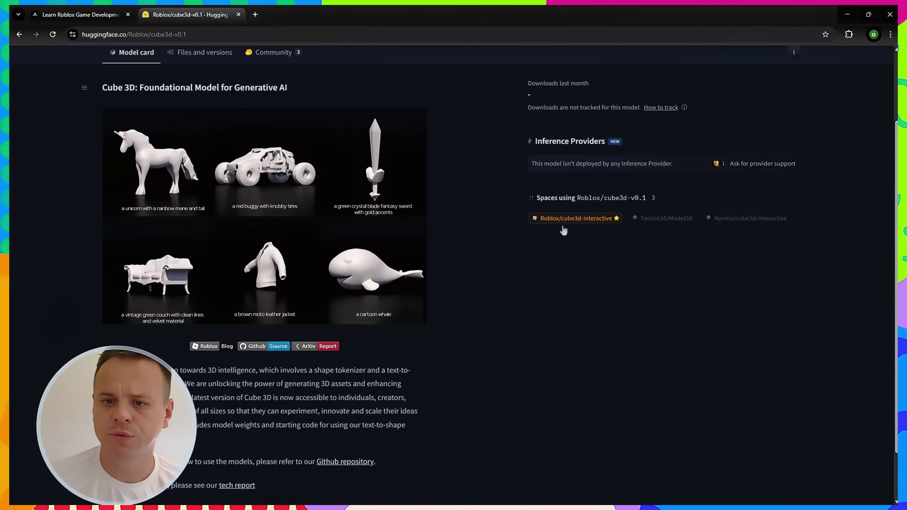
click(581, 222)
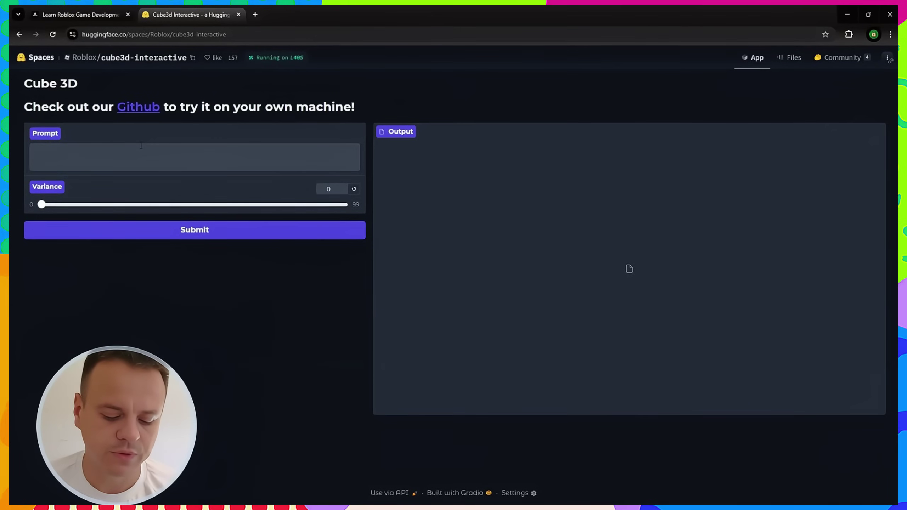
- Generate a Cube 3D model from the prompt "medieval wooden chair" and view the resulting mesh from another angle
text(medievil woo)
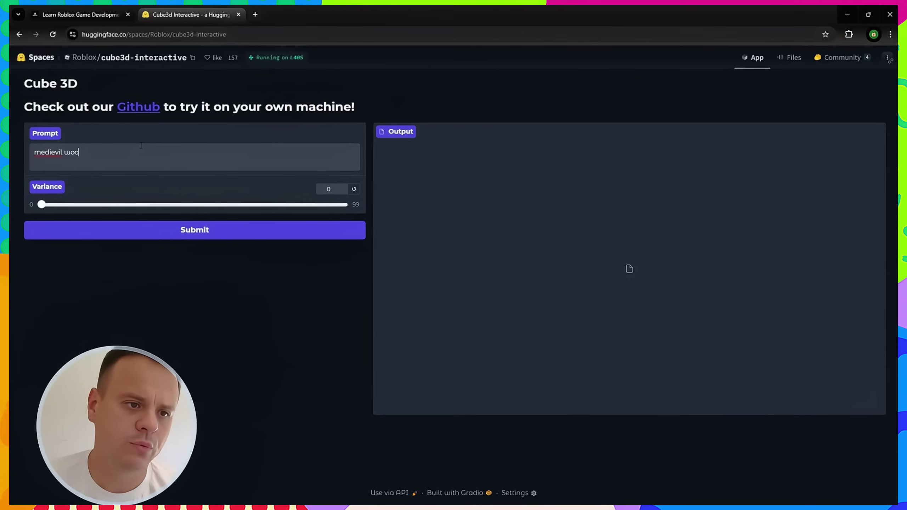
text(r)
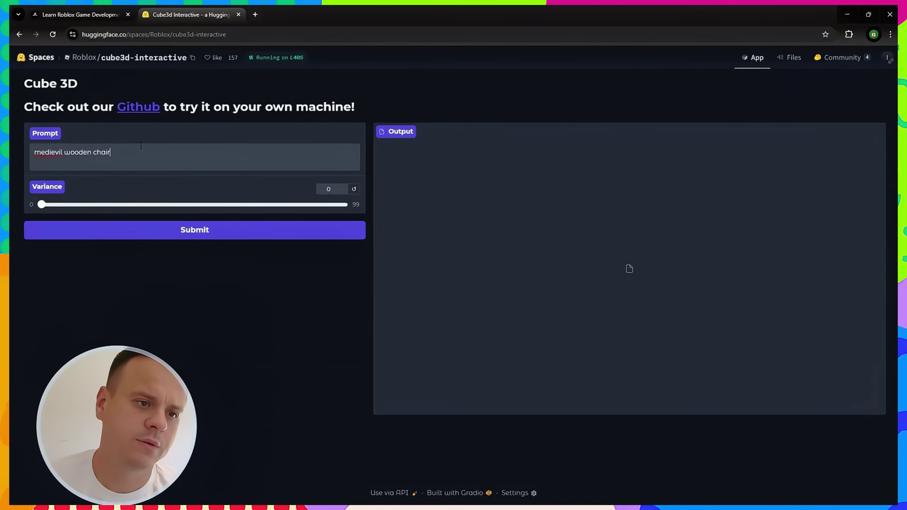
right_click(53, 153)
click(95, 173)
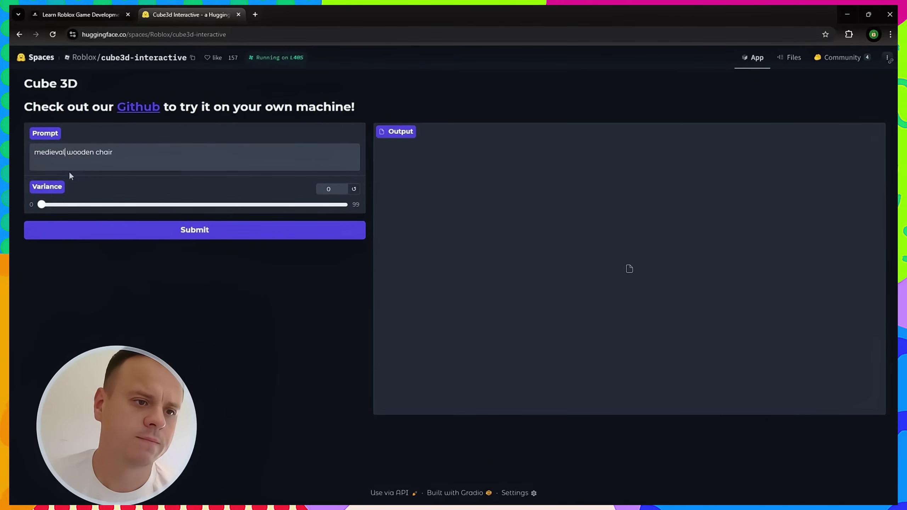
click(182, 234)
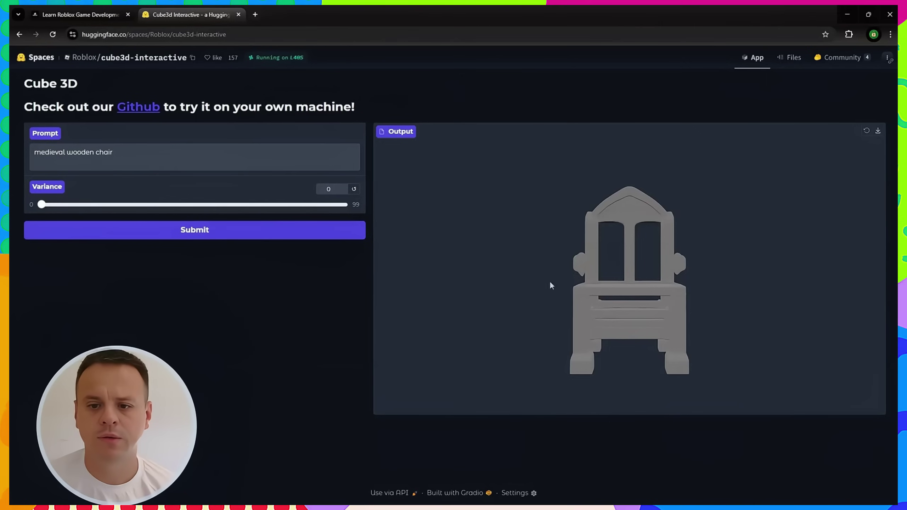
drag(550, 281, 600, 248)
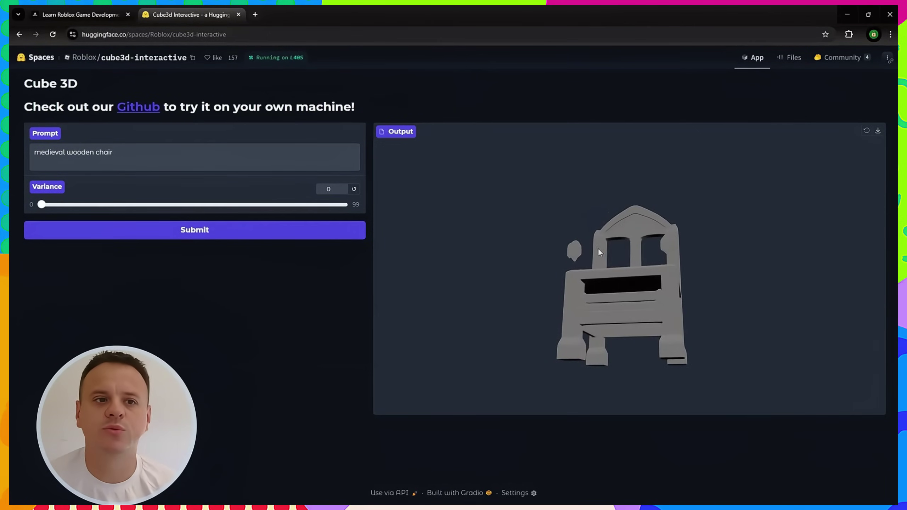